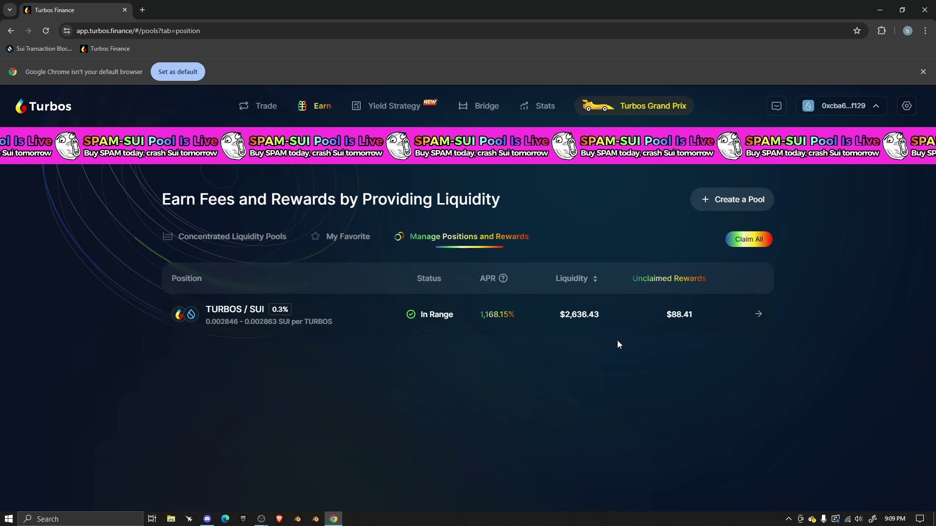
# Review the connected wallet's transaction details and return to the managed positions and rewards.
pyautogui.click(876, 107)
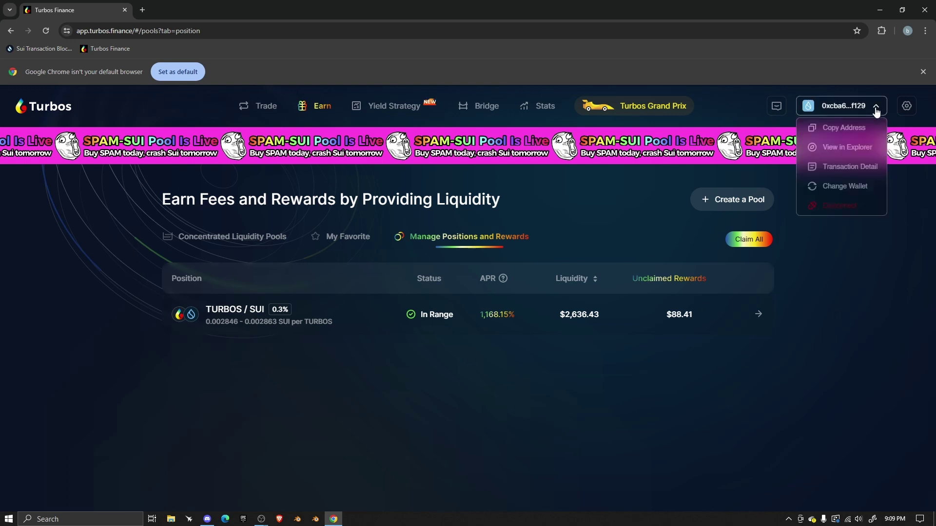
pyautogui.click(842, 167)
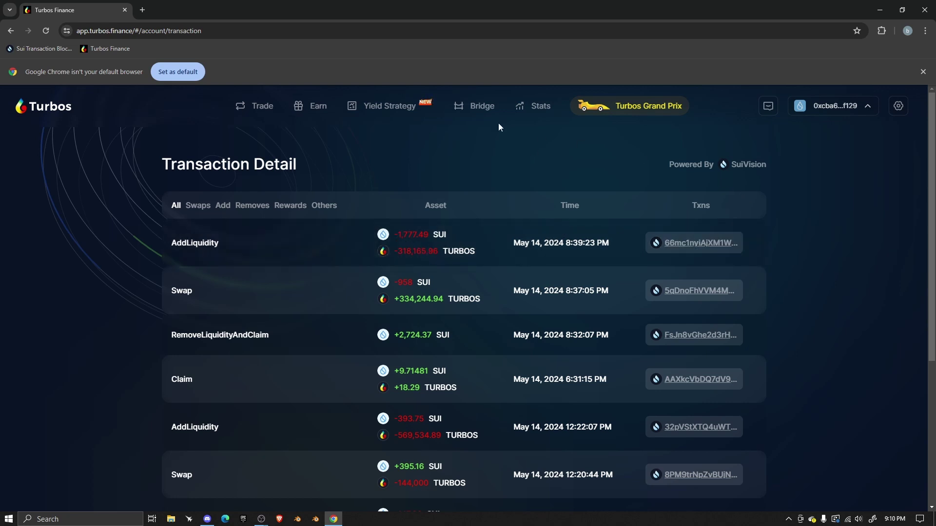
pyautogui.click(317, 105)
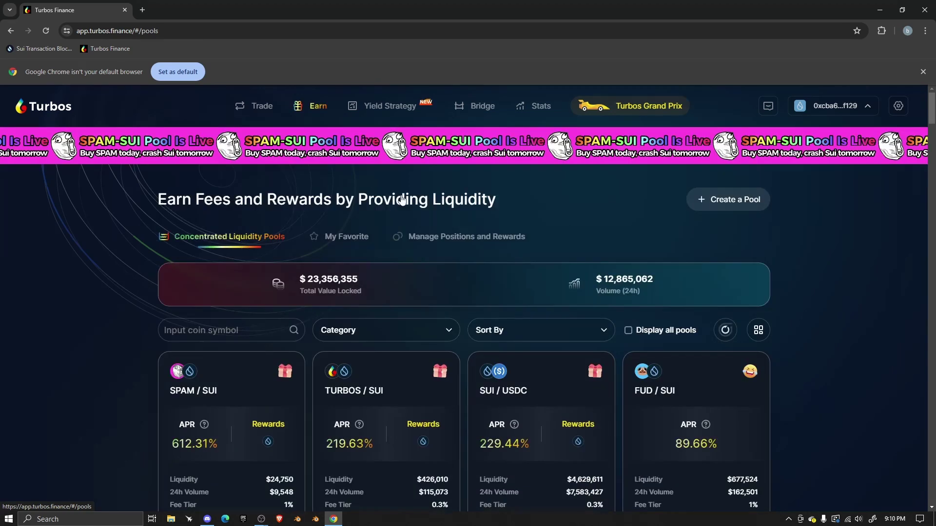
pyautogui.click(435, 237)
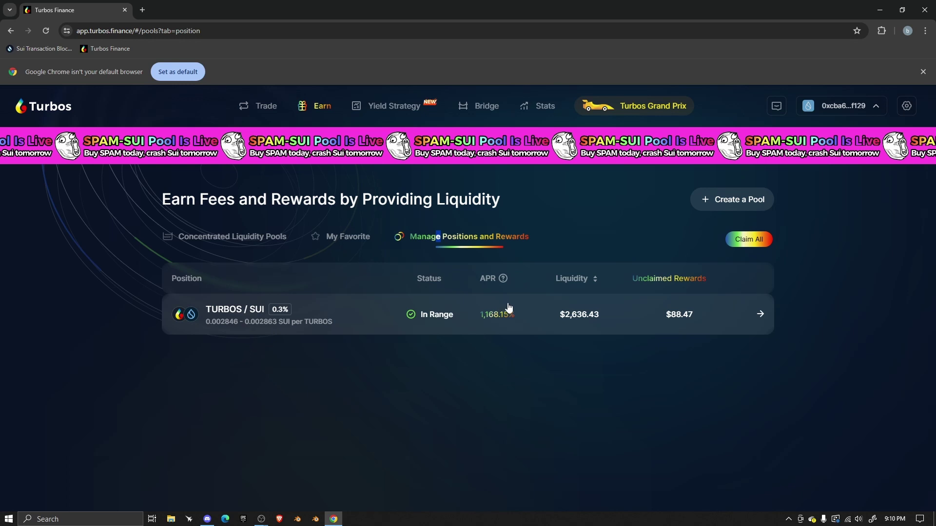
# Open the TURBOS / SUI position and review its liquidity, trade fees, rewards and price range.
pyautogui.moveTo(507, 283)
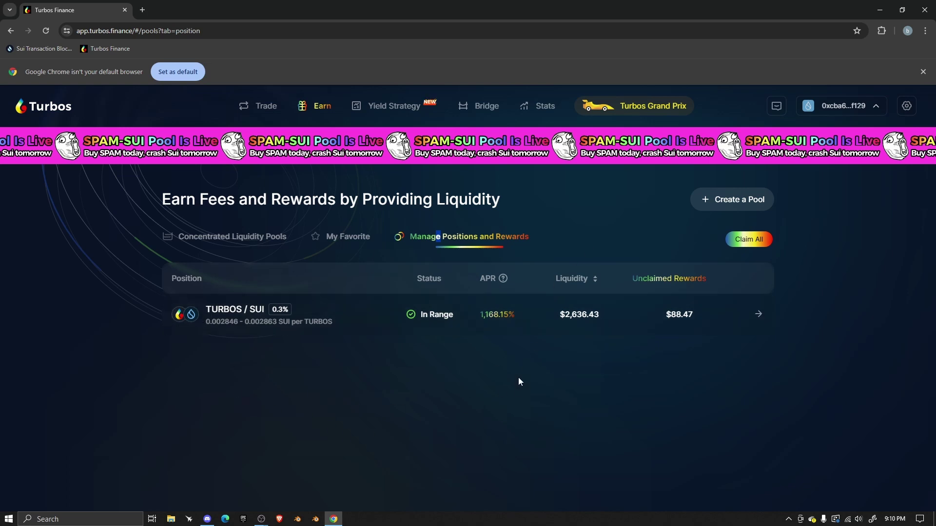
pyautogui.click(755, 316)
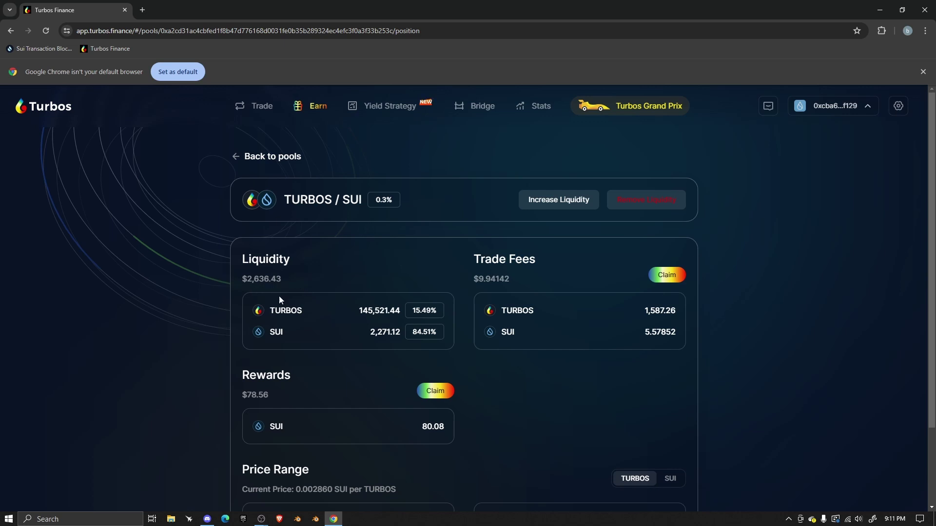
pyautogui.scroll(-1, 362, 264)
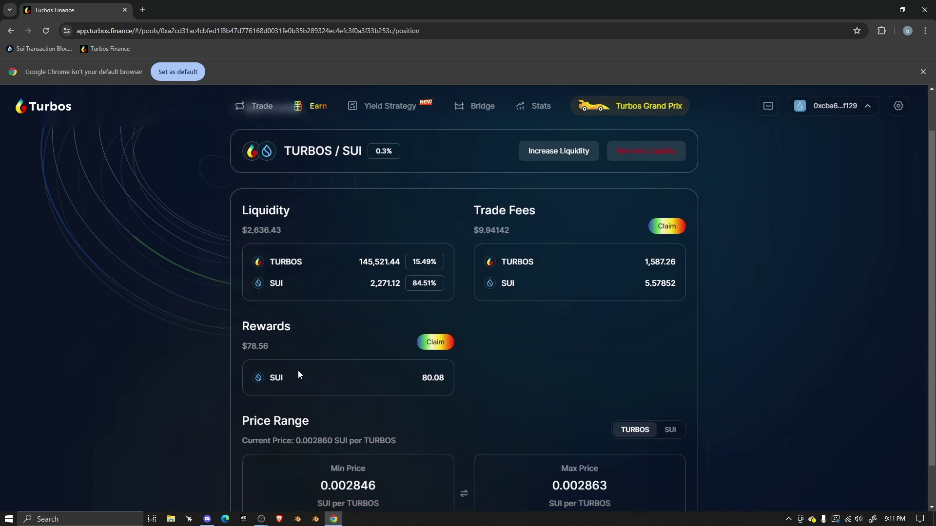
pyautogui.scroll(-1, 315, 321)
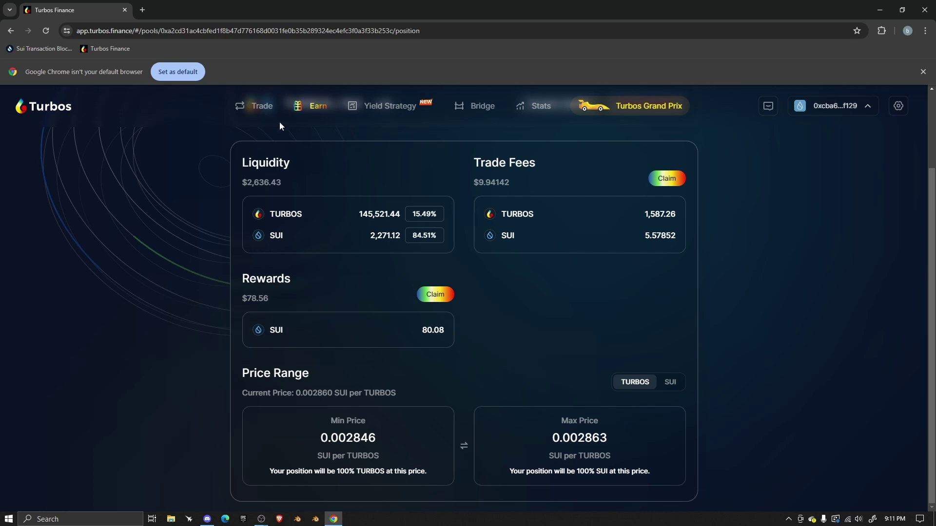
# Start adding liquidity to the TURBOS / SUI pool and raise the estimated APR to its maximum.
pyautogui.click(316, 106)
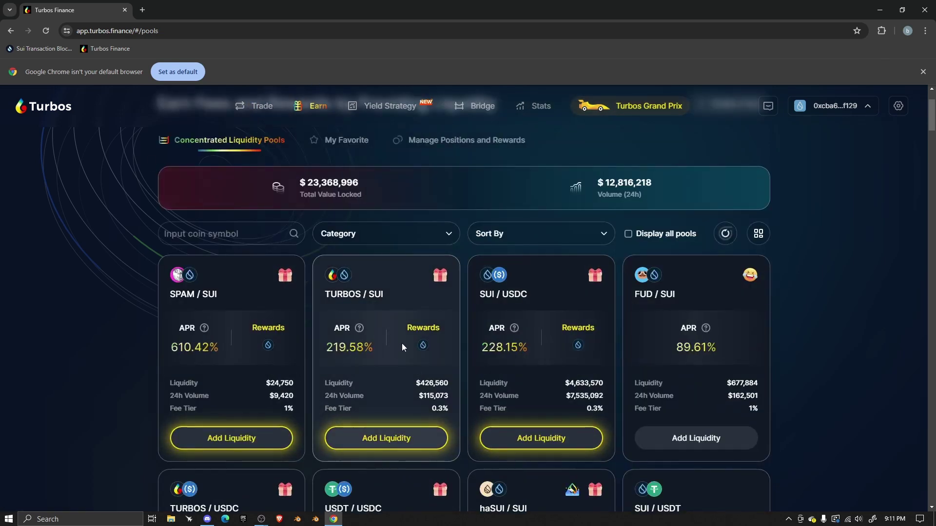
pyautogui.scroll(-2, 401, 343)
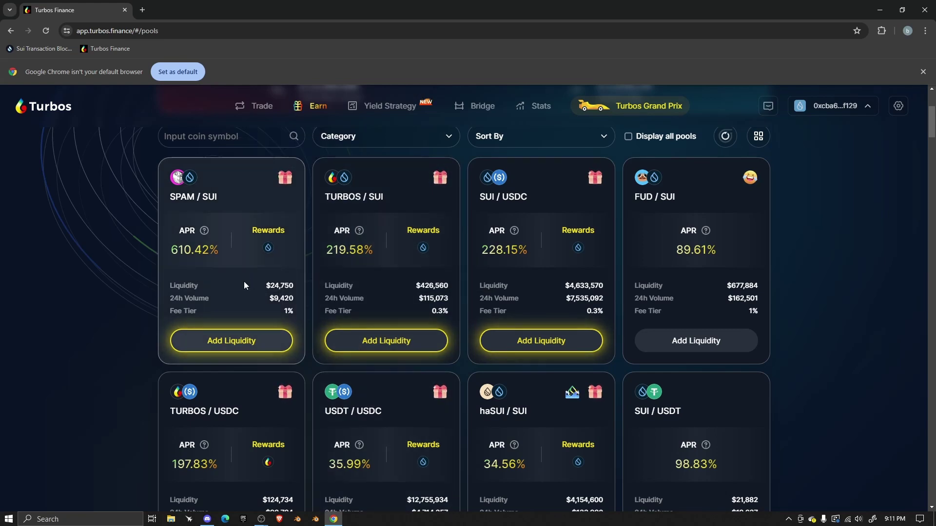
pyautogui.click(394, 341)
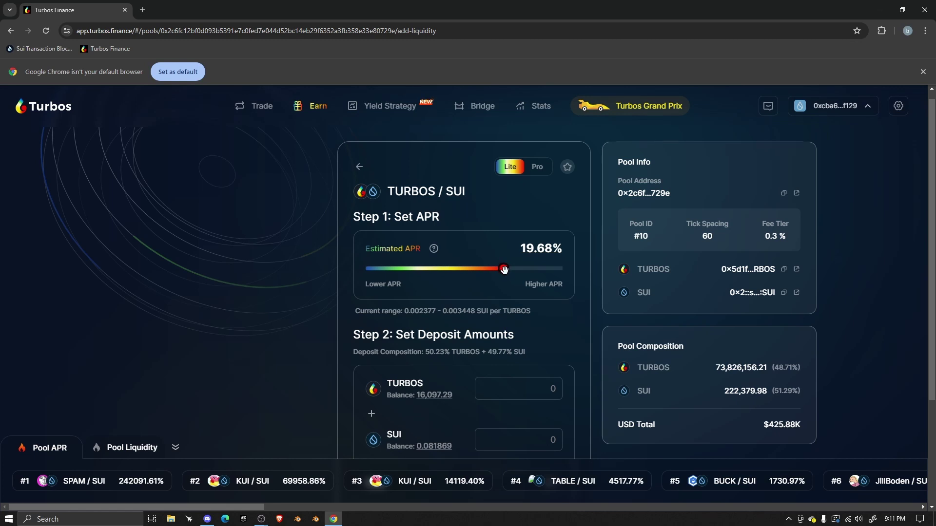
pyautogui.moveTo(503, 269); pyautogui.dragTo(580, 275)
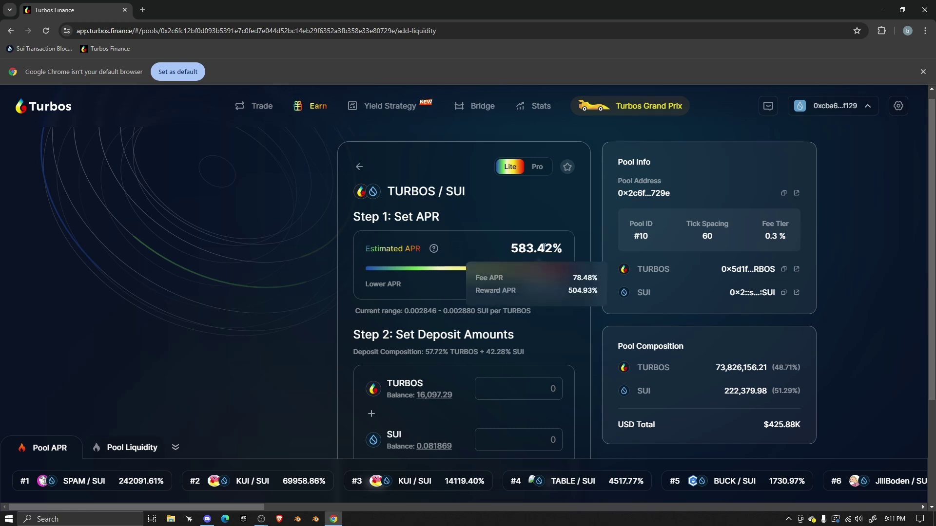
pyautogui.scroll(-1, 479, 307)
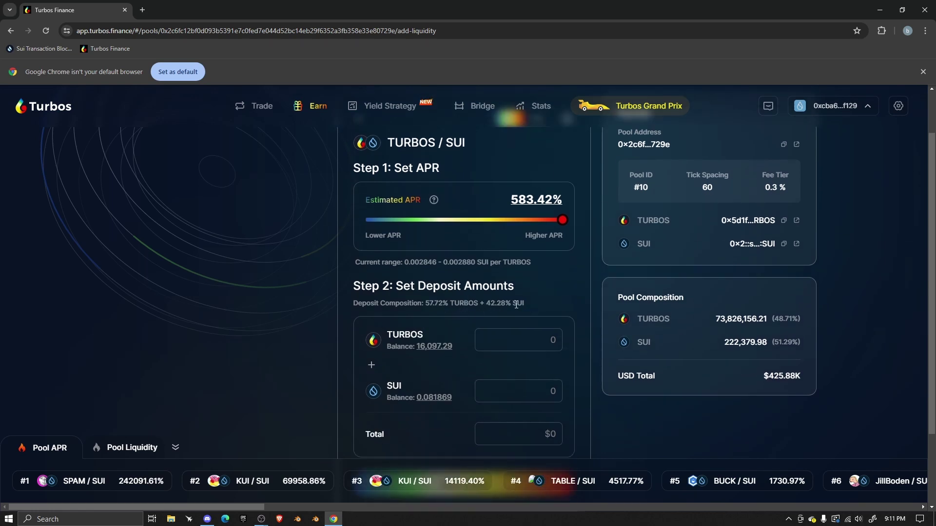
pyautogui.scroll(1, 544, 285)
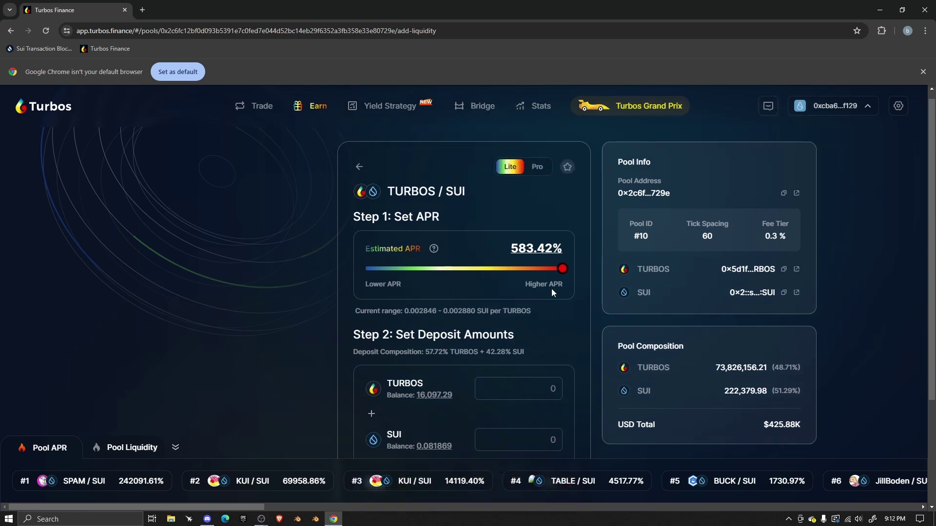
# Switch the liquidity form to Pro mode and lower the max price to 0.002863509 SUI per TURBOS.
pyautogui.click(538, 169)
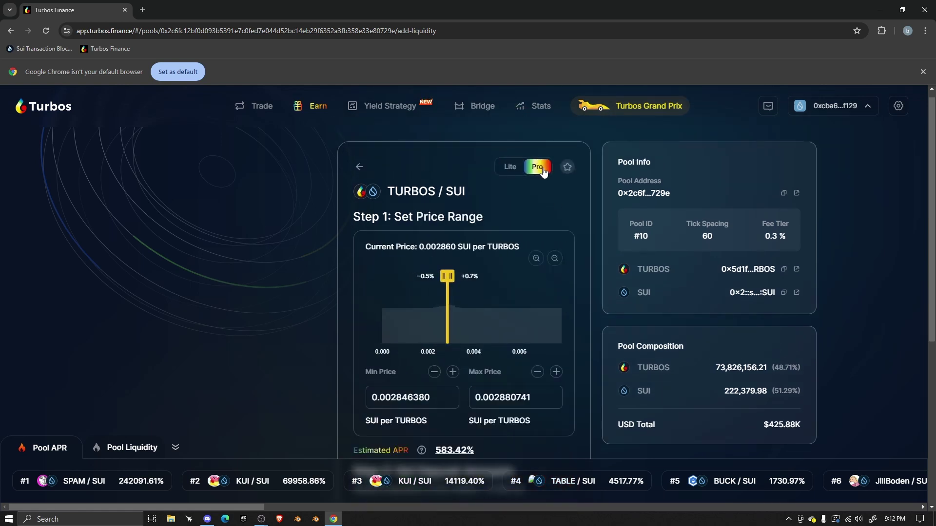
pyautogui.scroll(-1, 499, 254)
pyautogui.scroll(-1, 499, 254)
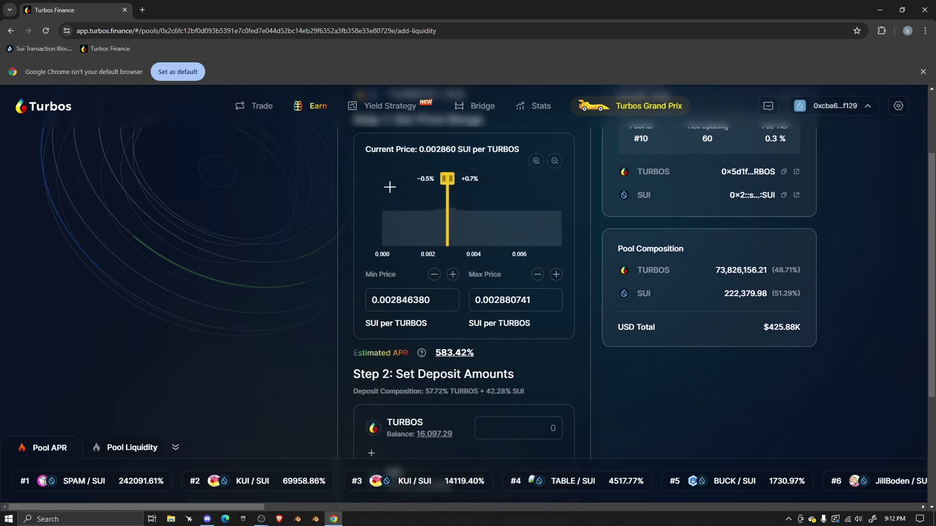
pyautogui.click(538, 274)
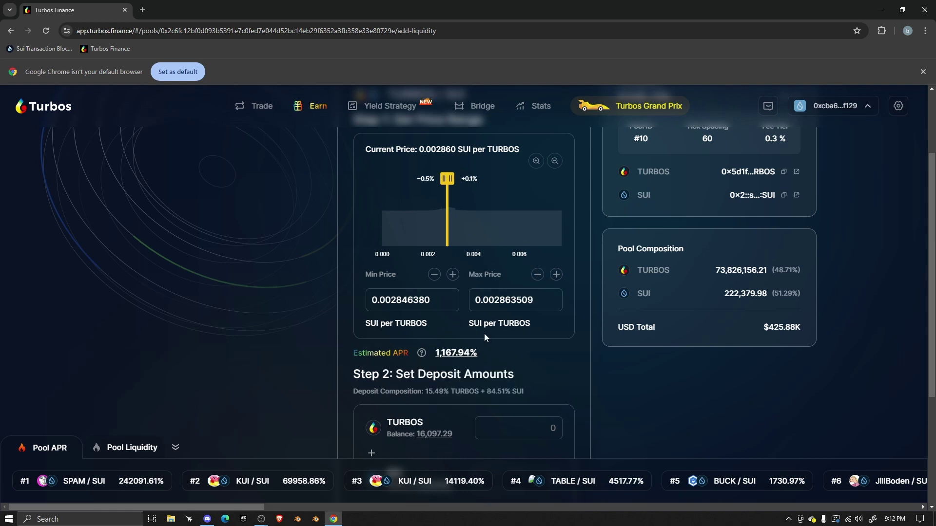
pyautogui.moveTo(446, 359)
pyautogui.scroll(2, 527, 284)
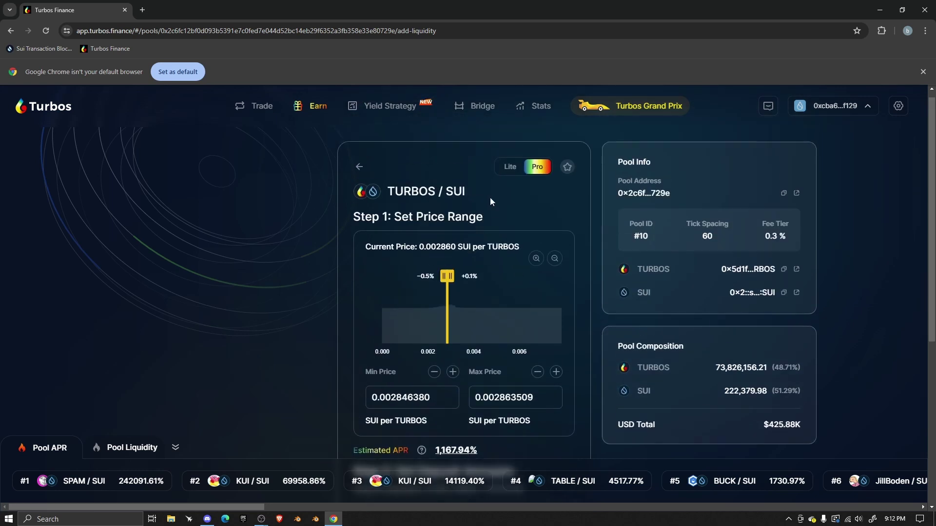
pyautogui.scroll(-3, 449, 231)
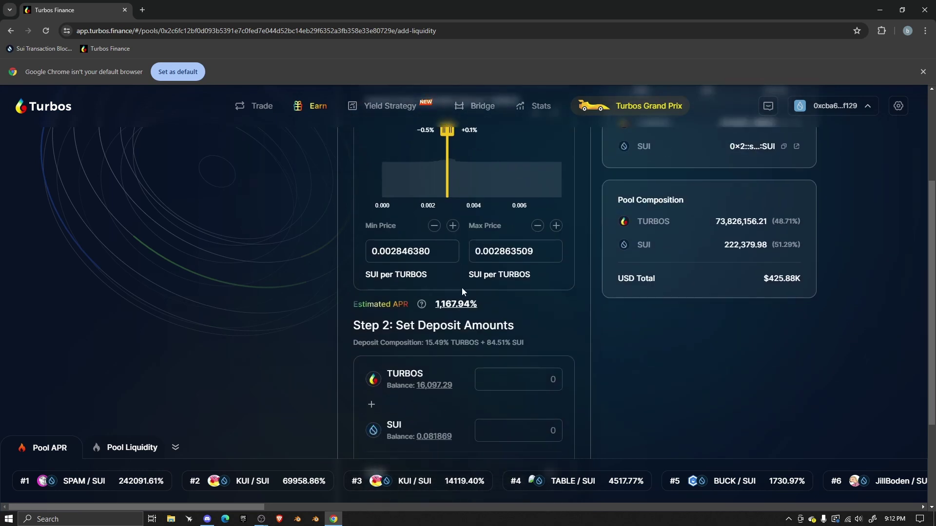
pyautogui.scroll(3, 462, 286)
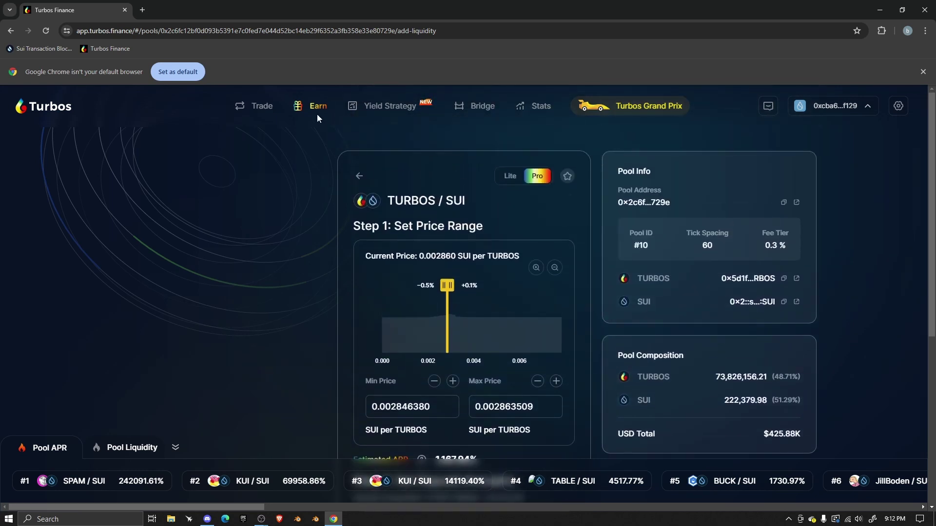
# Reopen the TURBOS / SUI position from the managed positions and show its price range in terms of SUI.
pyautogui.click(320, 111)
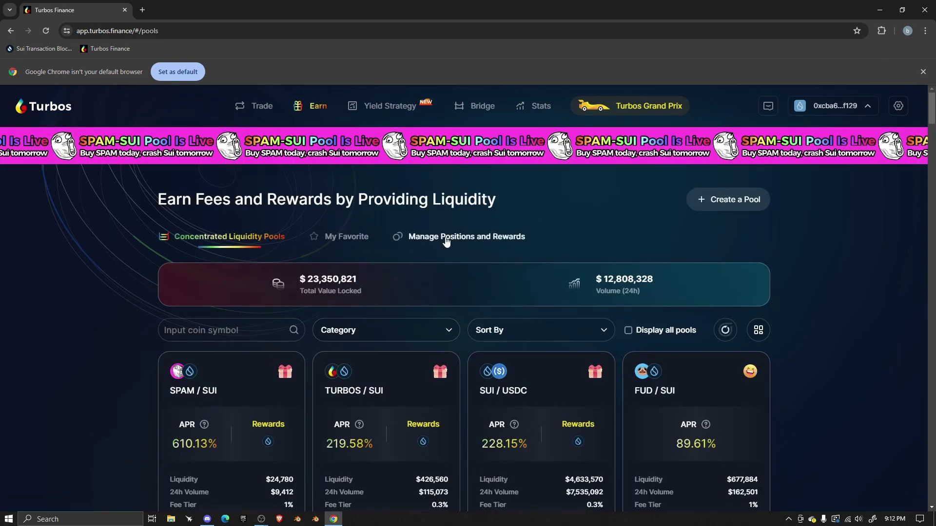
pyautogui.click(446, 239)
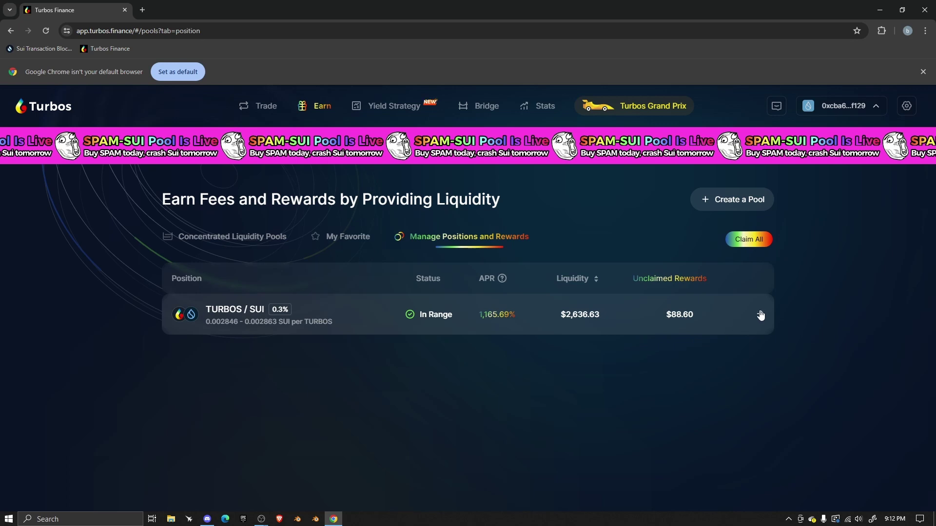
pyautogui.click(760, 315)
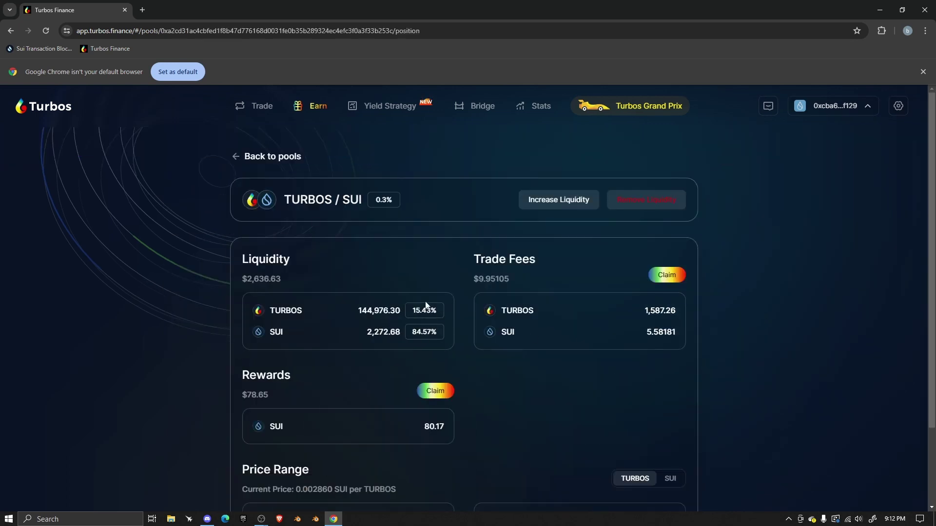
pyautogui.scroll(-2, 302, 251)
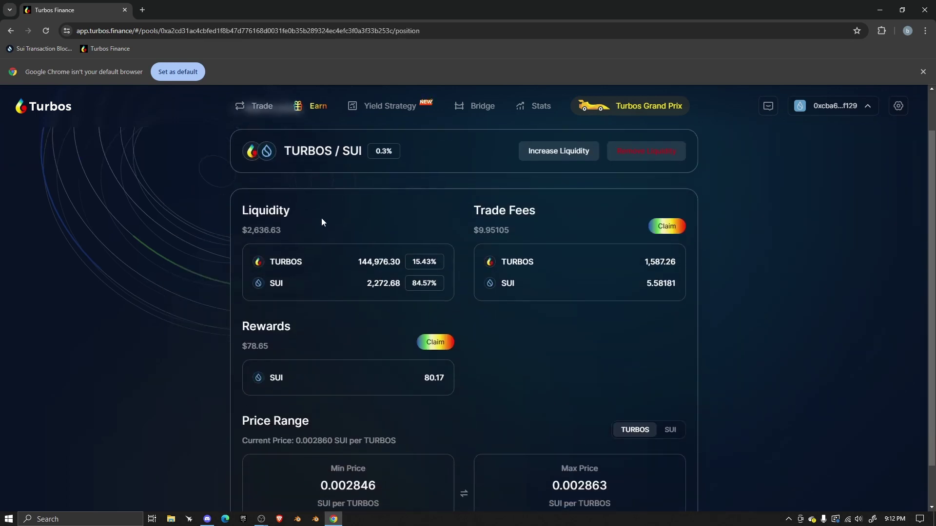
pyautogui.click(670, 383)
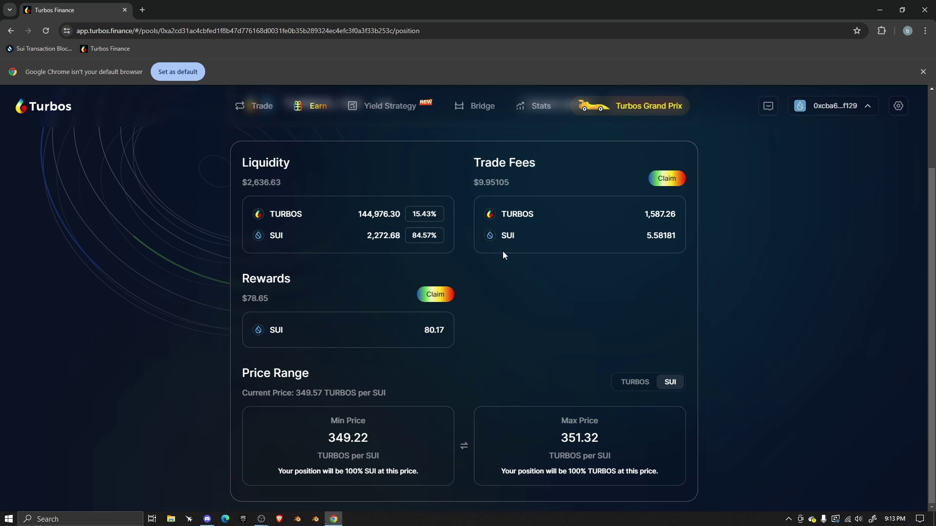
# Open the add-liquidity form for the TURBOS / SUI pool and set the estimated APR to the highest level.
pyautogui.click(319, 115)
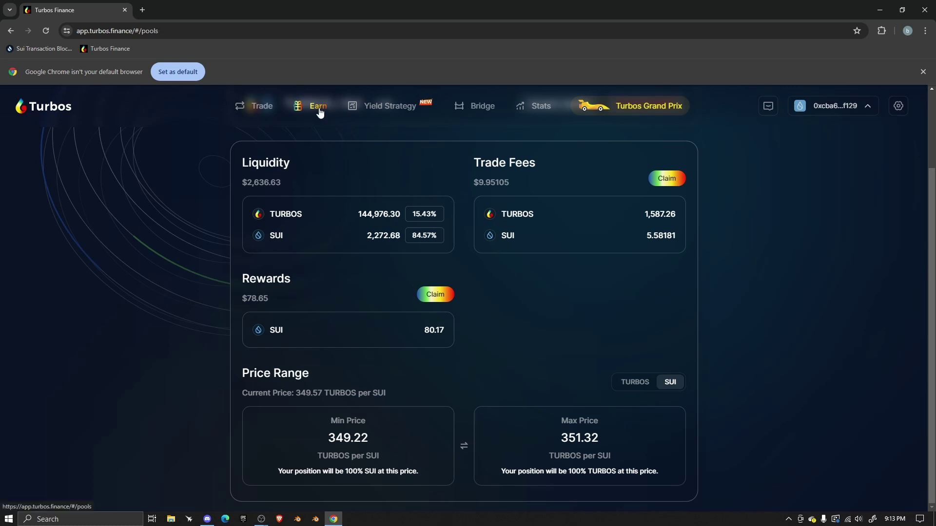
pyautogui.click(388, 437)
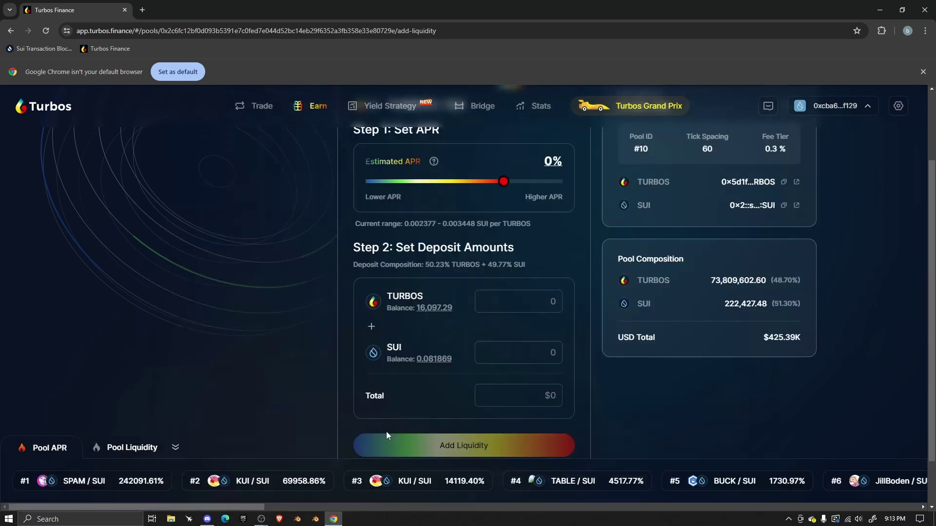
pyautogui.moveTo(504, 278); pyautogui.dragTo(626, 282)
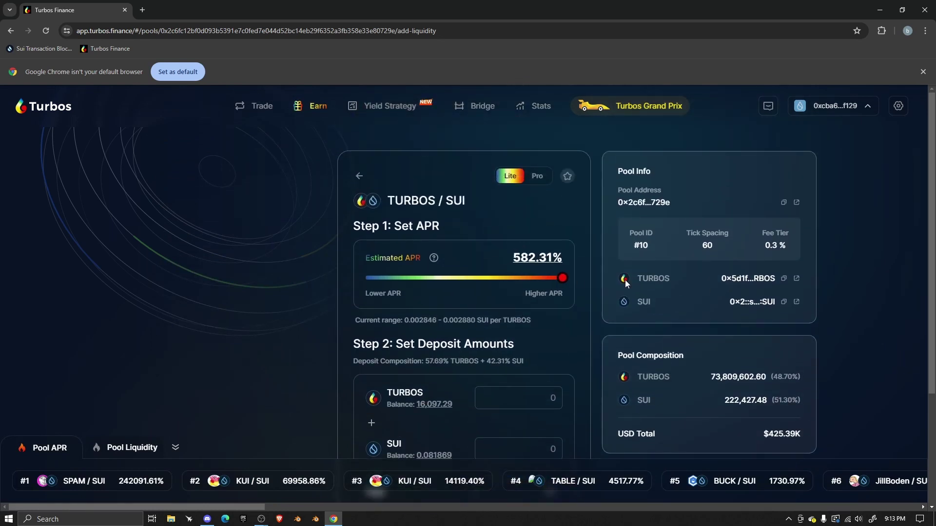
# In Pro mode, narrow the range to a max price of 0.002863509 and inspect the estimated APR's fee and reward breakdown.
pyautogui.click(539, 176)
pyautogui.scroll(-1, 501, 380)
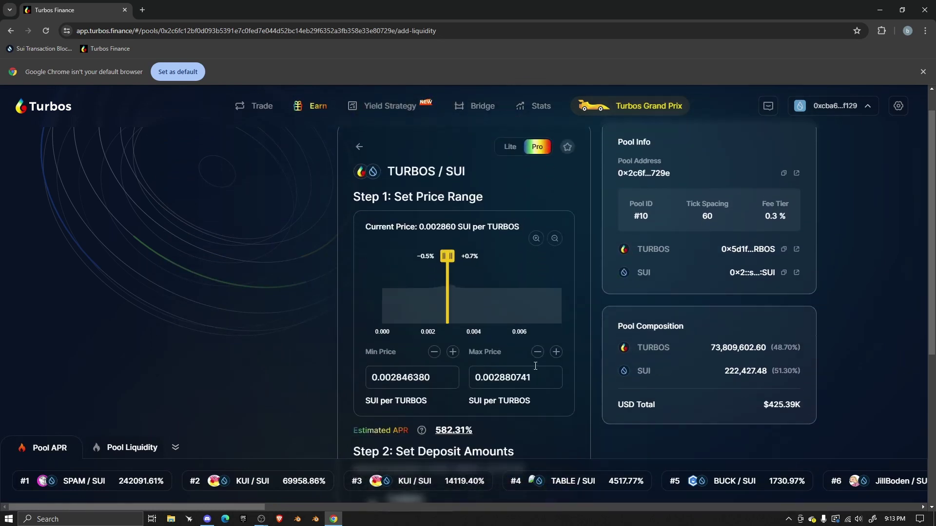
pyautogui.click(537, 381)
pyautogui.scroll(-2, 410, 278)
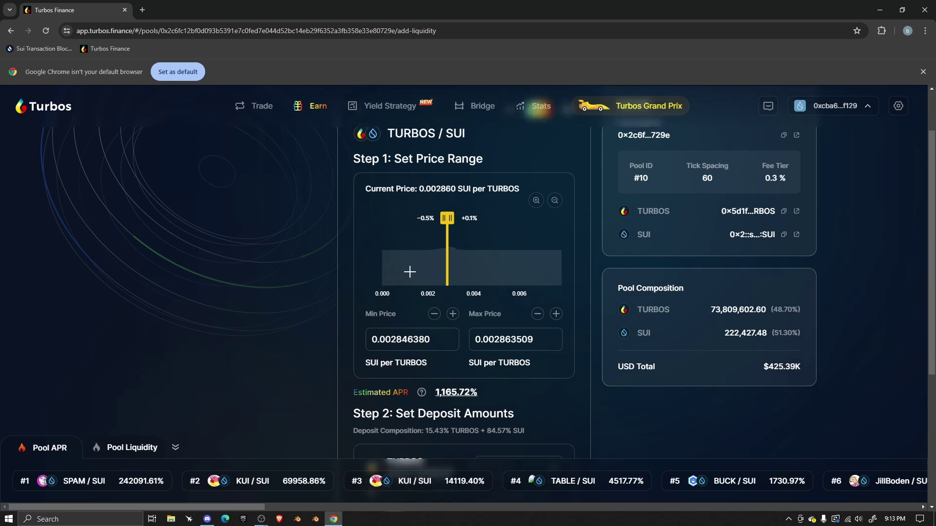
pyautogui.scroll(-2, 428, 435)
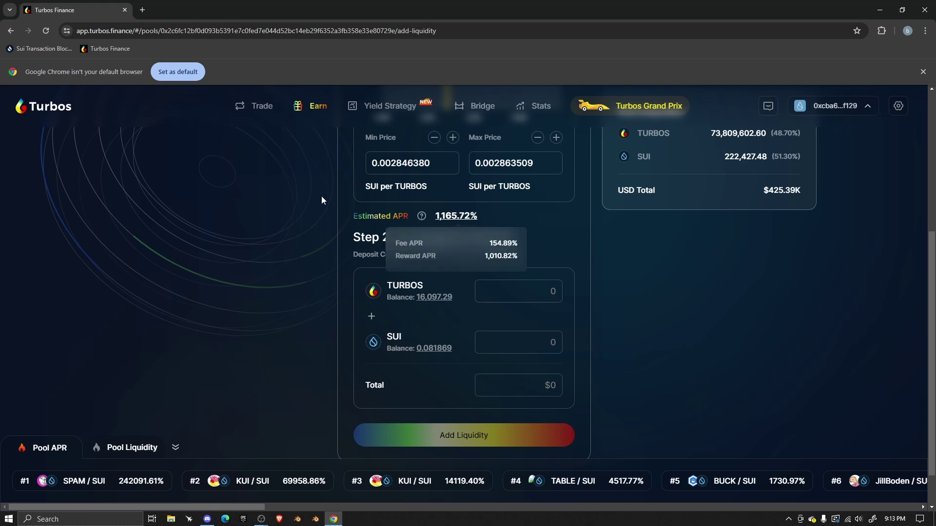
pyautogui.scroll(3, 664, 341)
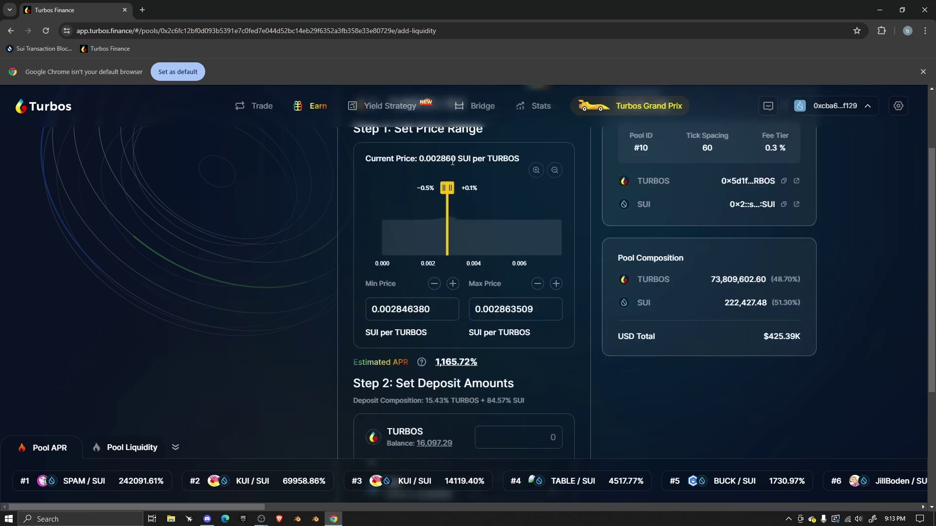
# Set up a trade of 1000 SUI for TURBOS.
pyautogui.scroll(2, 341, 146)
pyautogui.click(268, 108)
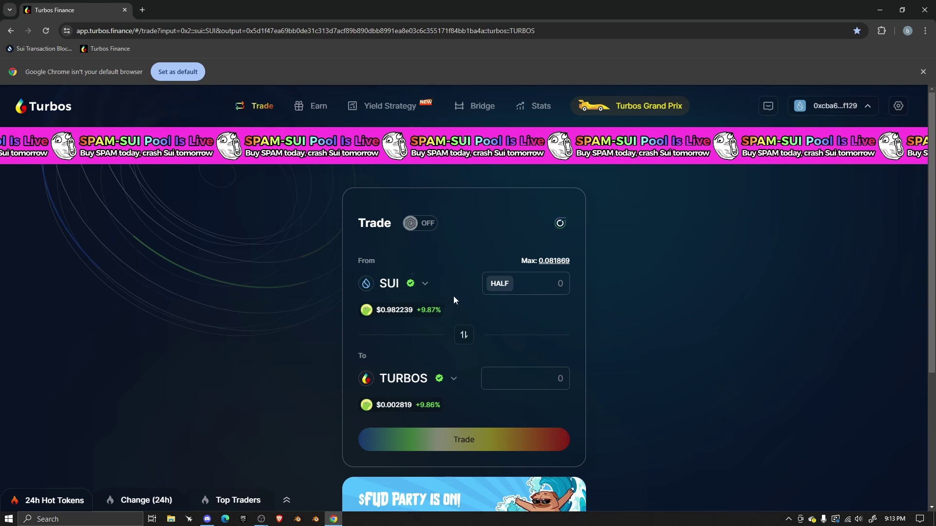
pyautogui.click(543, 284)
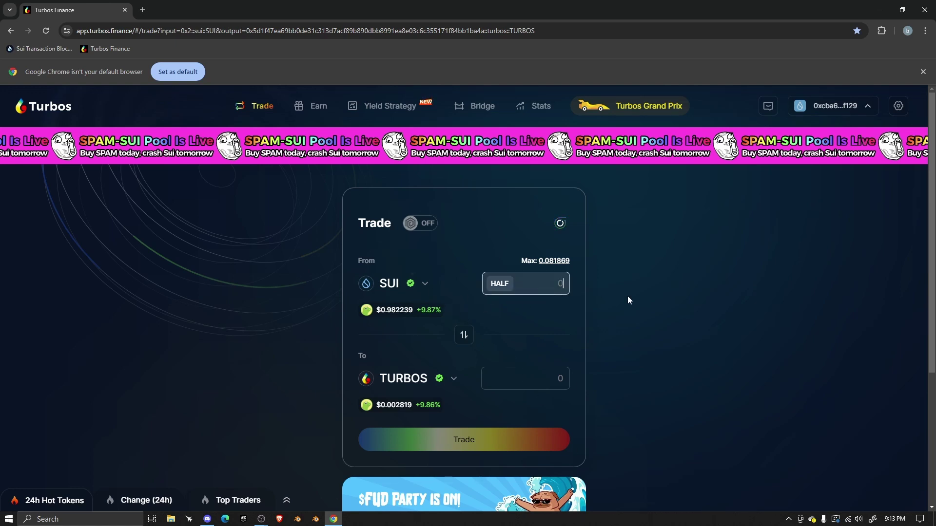
pyautogui.write('1000')
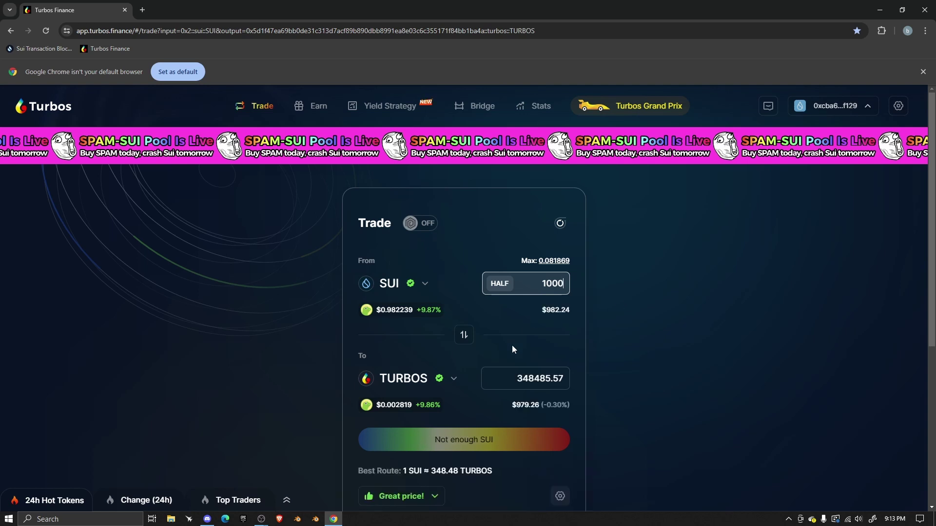
# Open Hop Aggregator from the curated apps in the Sui Wallet extension.
pyautogui.scroll(-2, 395, 281)
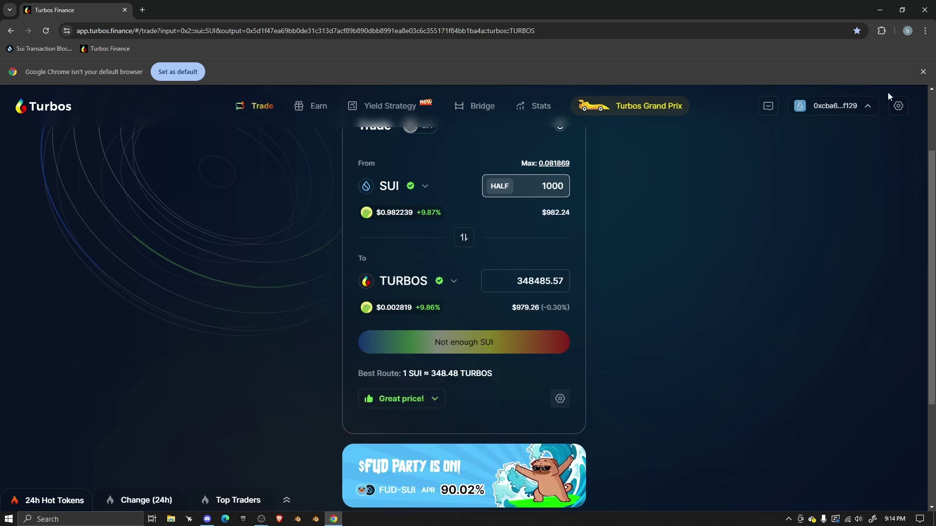
pyautogui.click(885, 34)
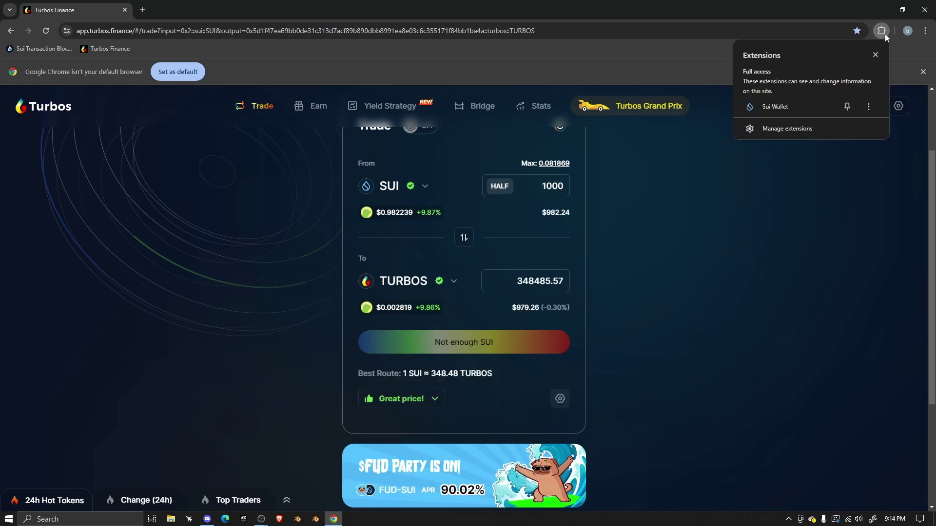
pyautogui.click(785, 109)
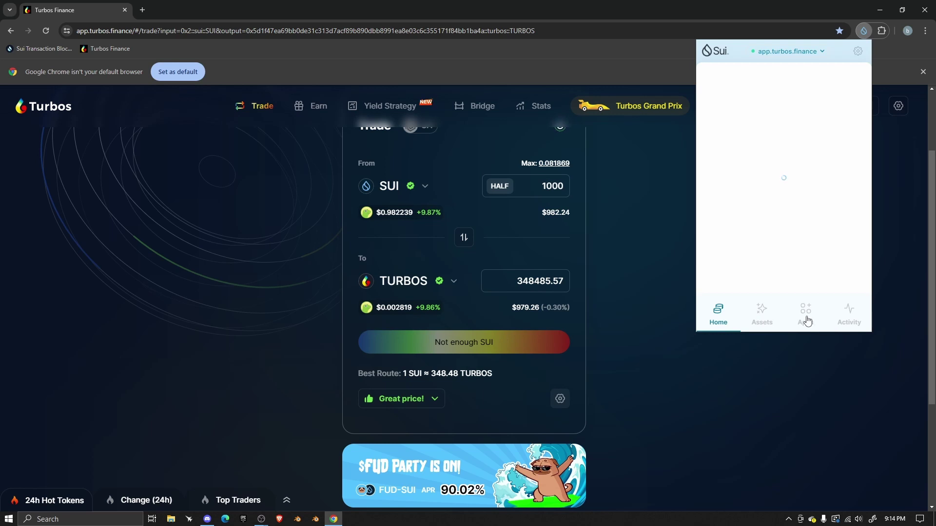
pyautogui.click(804, 317)
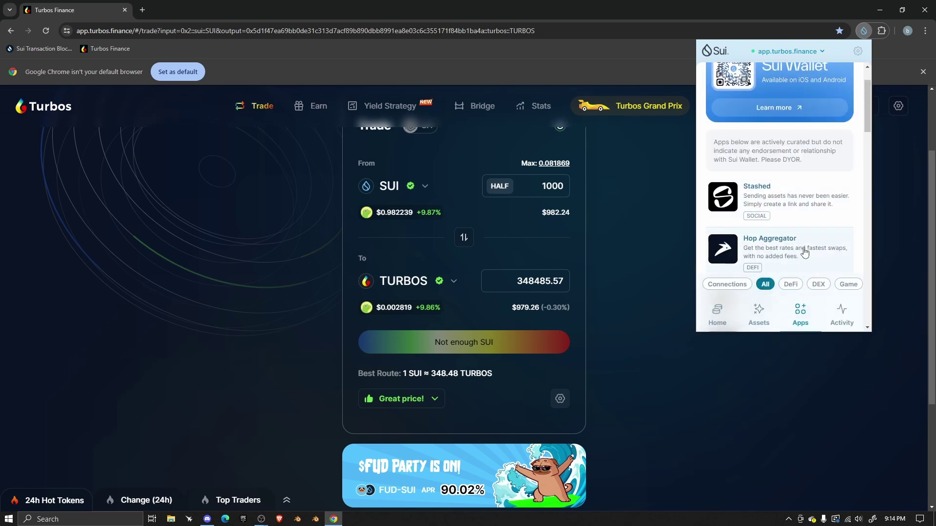
pyautogui.click(802, 246)
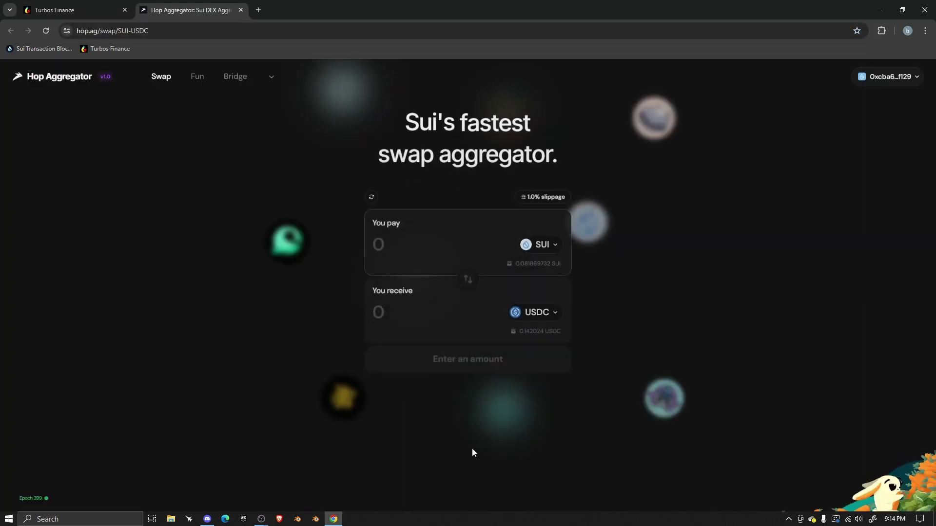
# Set up a swap of 1000 SUI for TURBOS in Hop Aggregator and expand its route details.
pyautogui.click(445, 239)
pyautogui.write('1000')
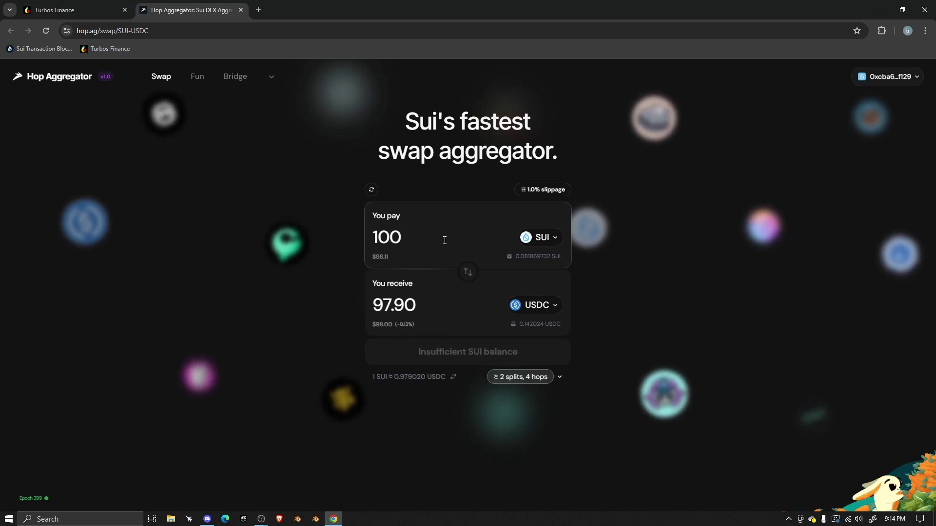
pyautogui.click(555, 309)
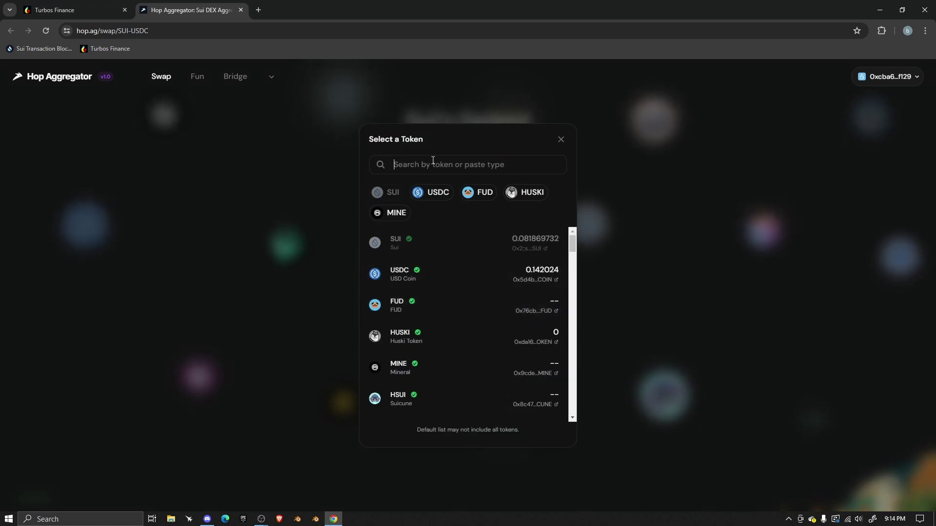
pyautogui.write('tur')
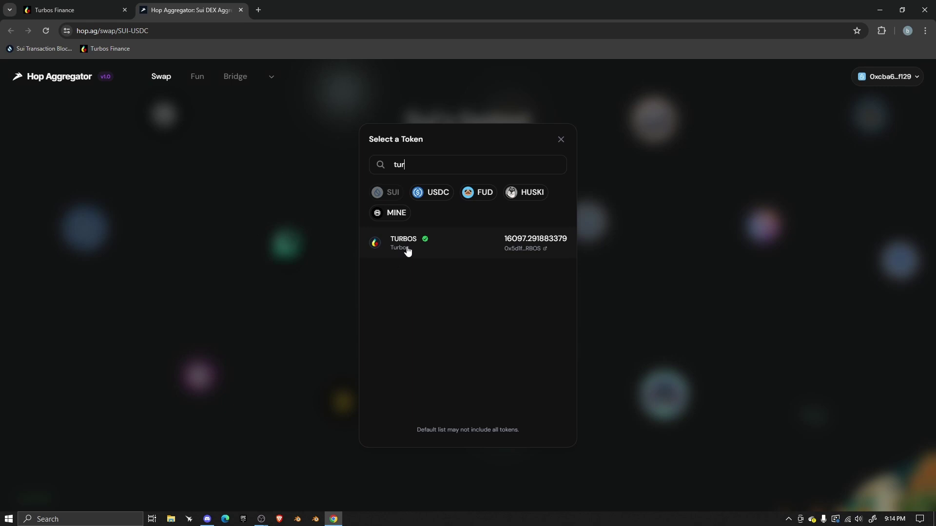
pyautogui.click(408, 250)
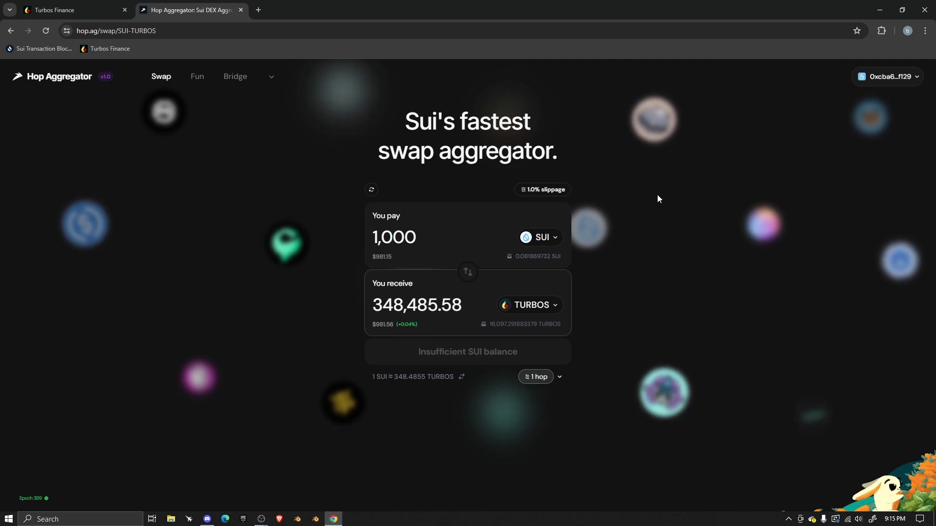
pyautogui.click(557, 377)
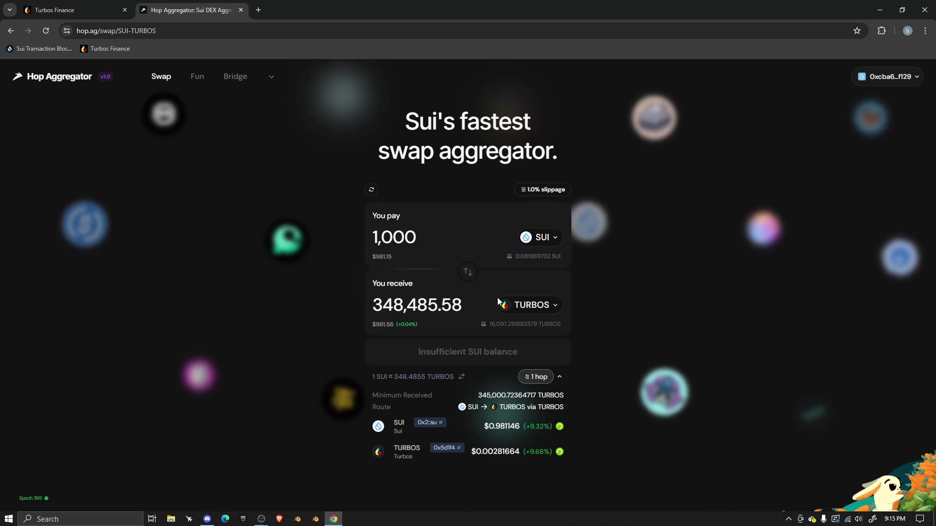
# Switch back to Turbos Finance and check the best-route exchange rate of the SUI to TURBOS trade for comparison.
pyautogui.click(94, 17)
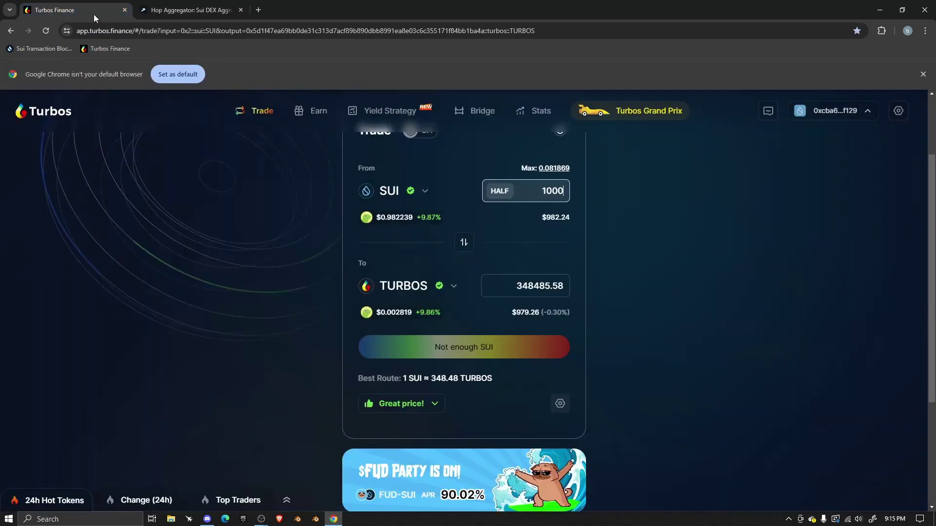
pyautogui.scroll(2, 337, 266)
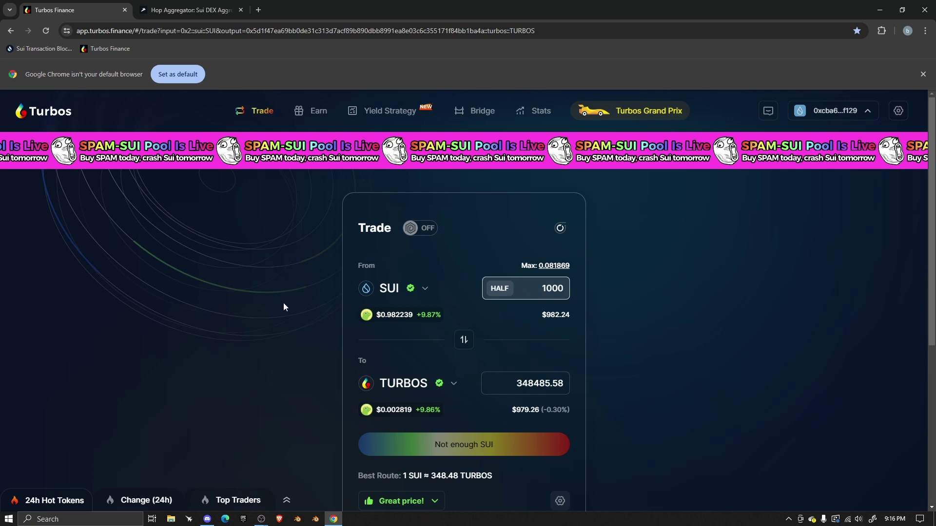
pyautogui.scroll(-1, 344, 336)
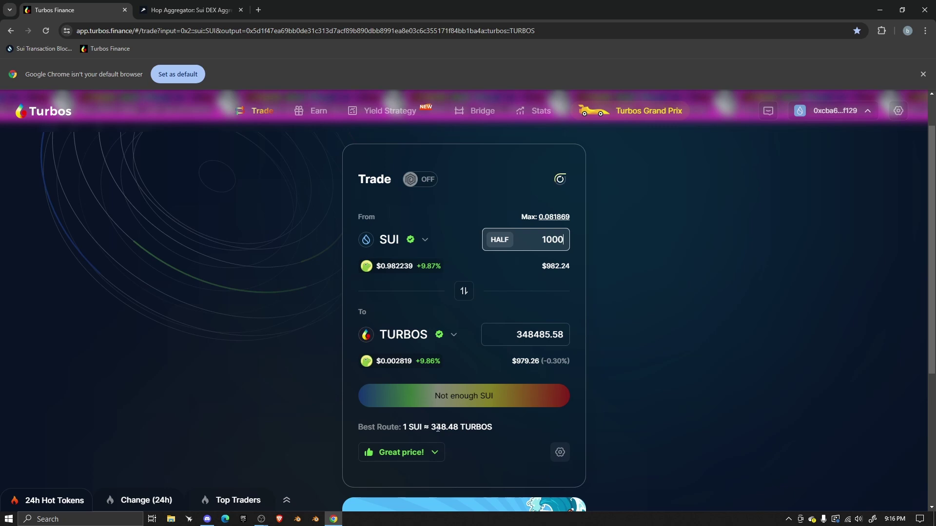
pyautogui.click(438, 428)
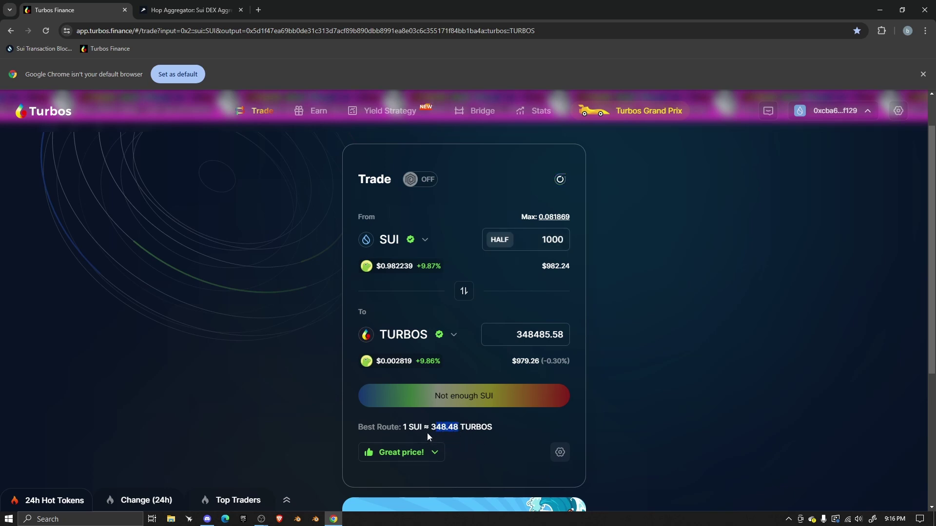
pyautogui.moveTo(429, 433); pyautogui.dragTo(432, 431)
# Look over the liquidity pools' APR breakdowns and review the connected wallet's transaction history.
pyautogui.click(315, 113)
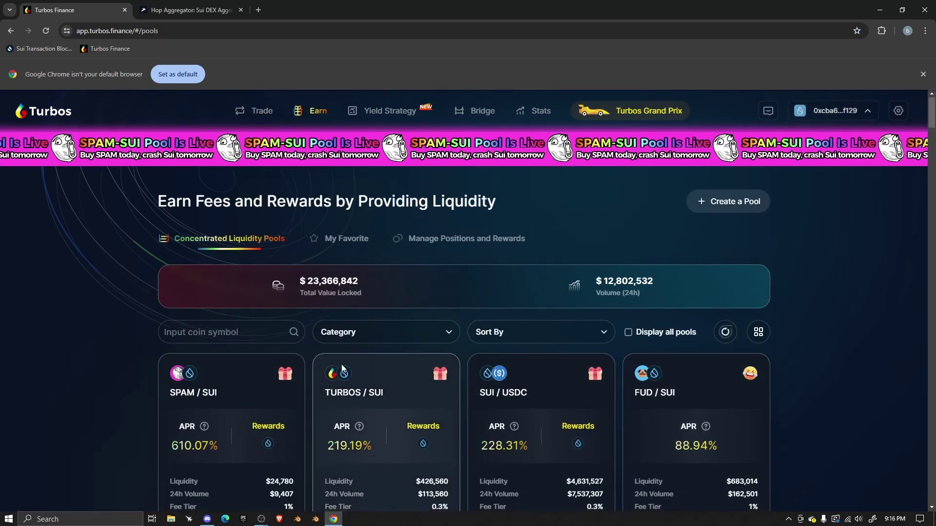
pyautogui.scroll(-2, 386, 371)
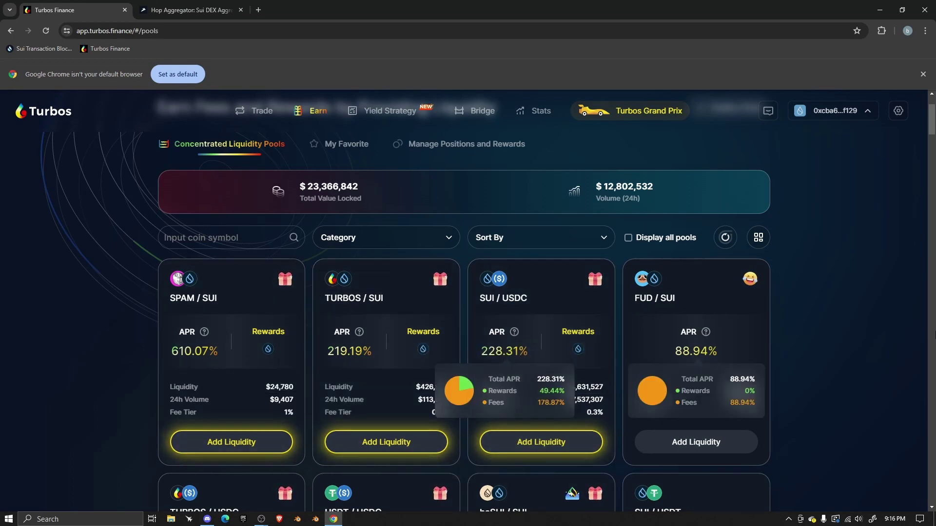
pyautogui.click(898, 111)
pyautogui.click(834, 110)
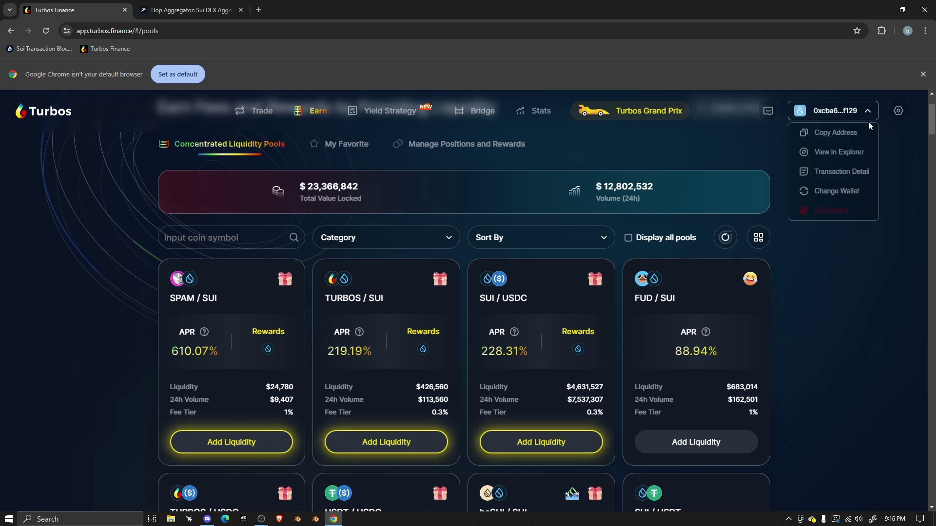
pyautogui.click(851, 173)
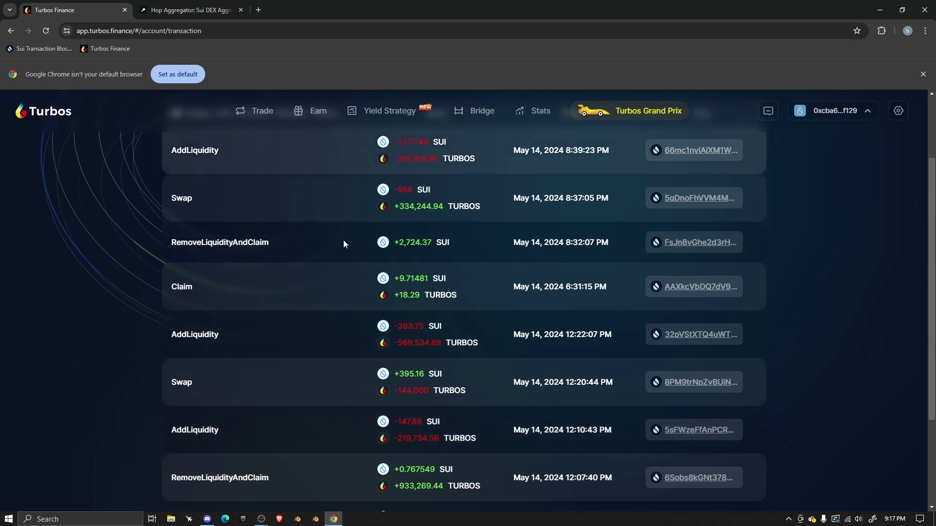
pyautogui.scroll(-2, 488, 410)
pyautogui.scroll(4, 468, 361)
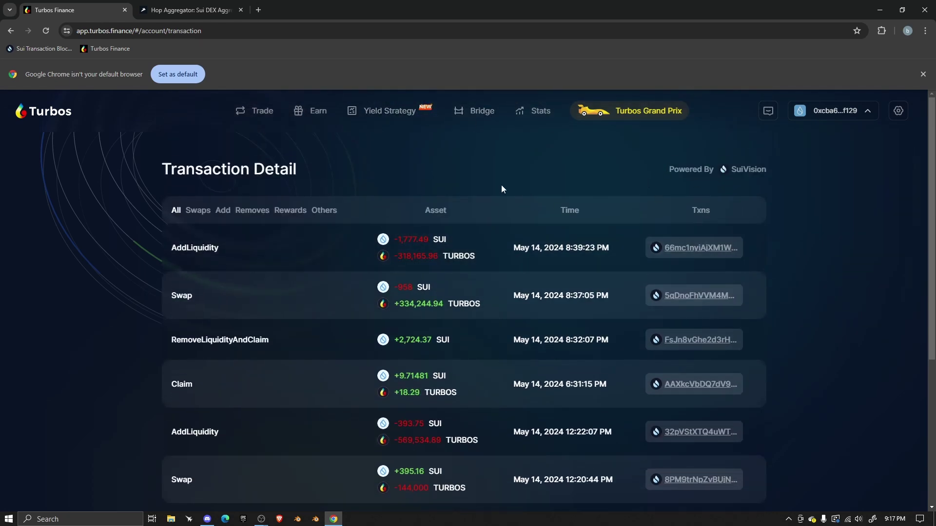
# Return to the concentrated liquidity pools and compare the APR, rewards, liquidity and fee tier of the listed pairs.
pyautogui.click(322, 115)
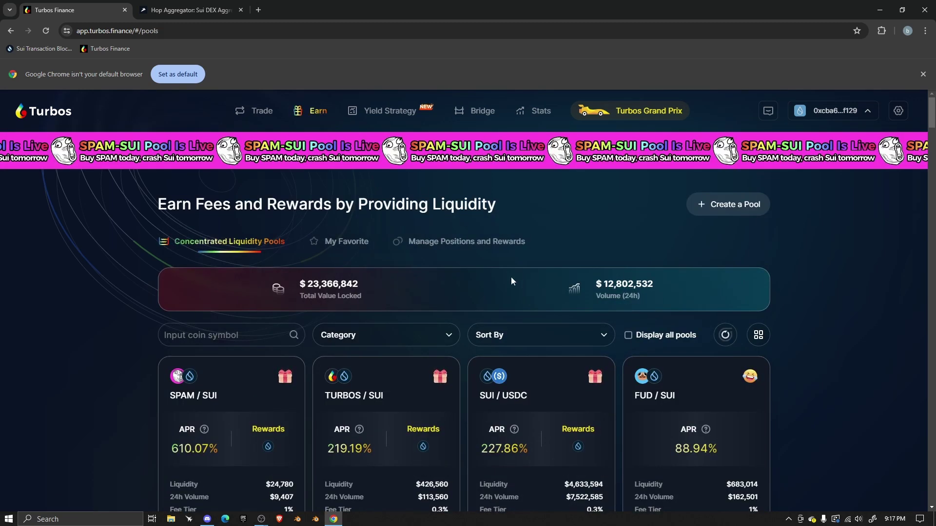
pyautogui.scroll(-2, 511, 281)
pyautogui.scroll(-2, 300, 285)
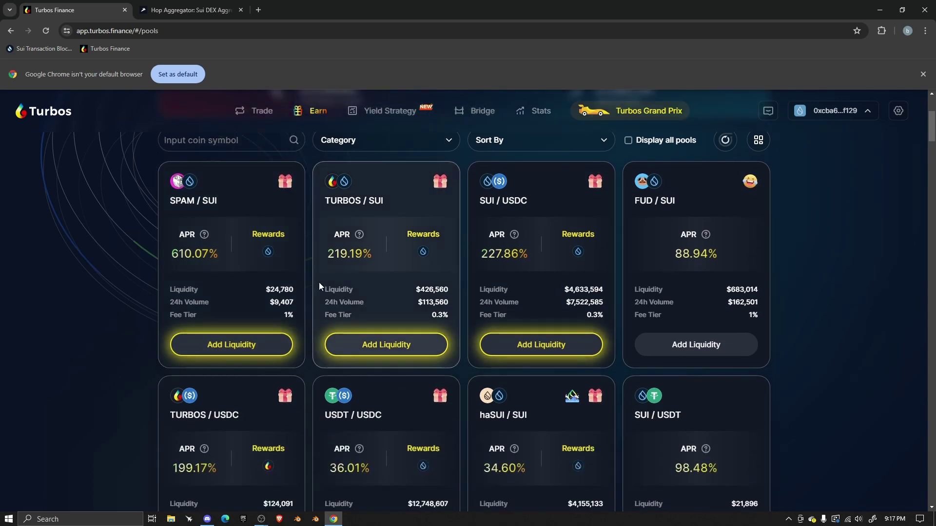
pyautogui.scroll(3, 319, 284)
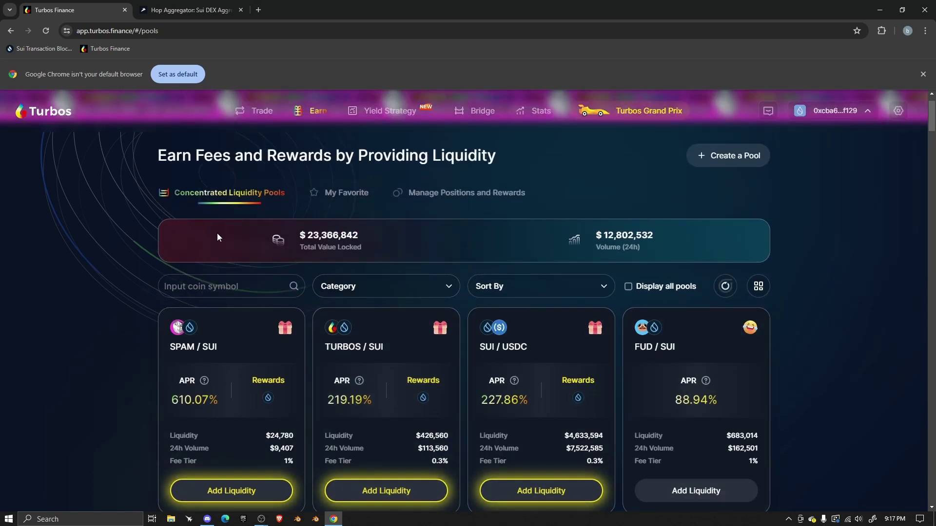
pyautogui.scroll(-2, 226, 223)
pyautogui.moveTo(411, 279)
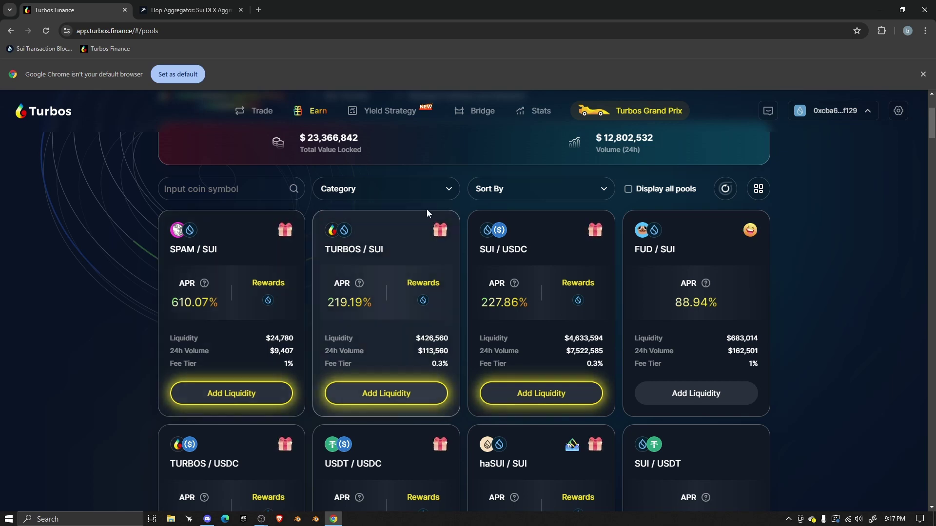
pyautogui.moveTo(268, 302)
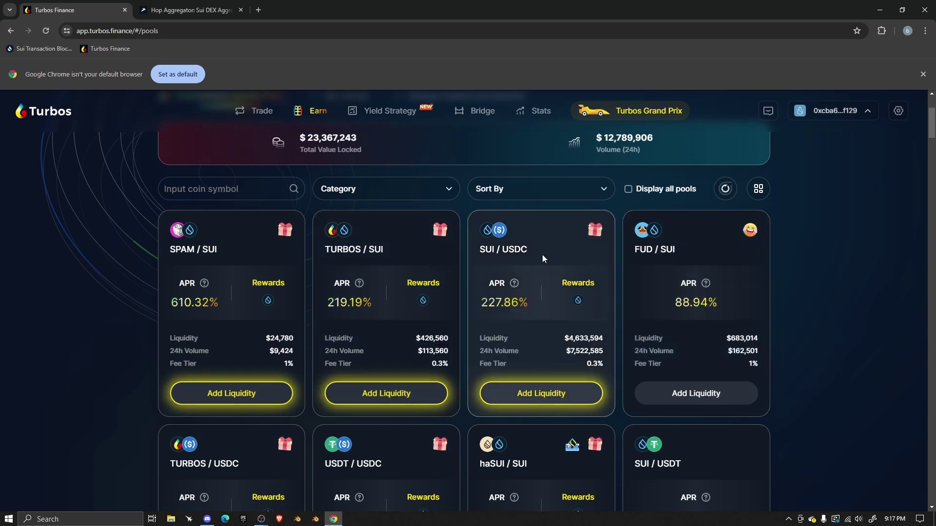
pyautogui.scroll(1, 400, 177)
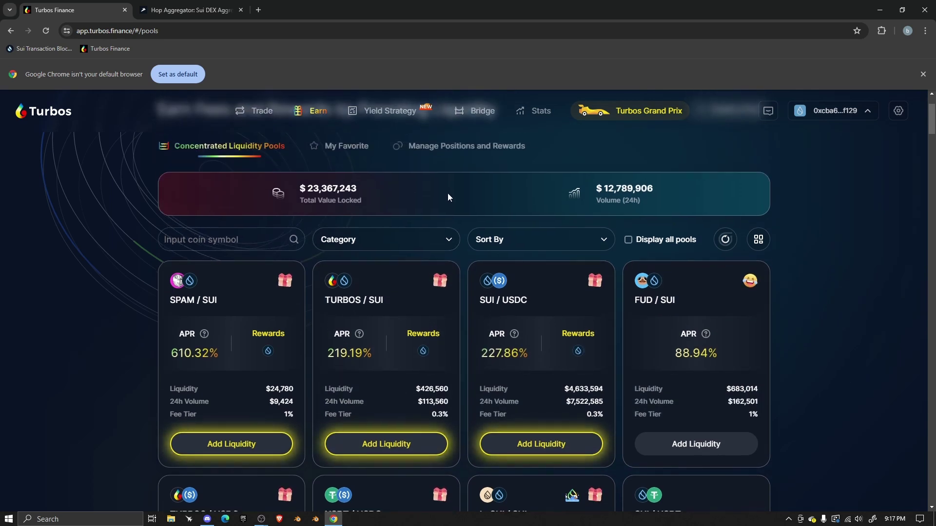
pyautogui.scroll(2, 448, 193)
pyautogui.scroll(-2, 374, 153)
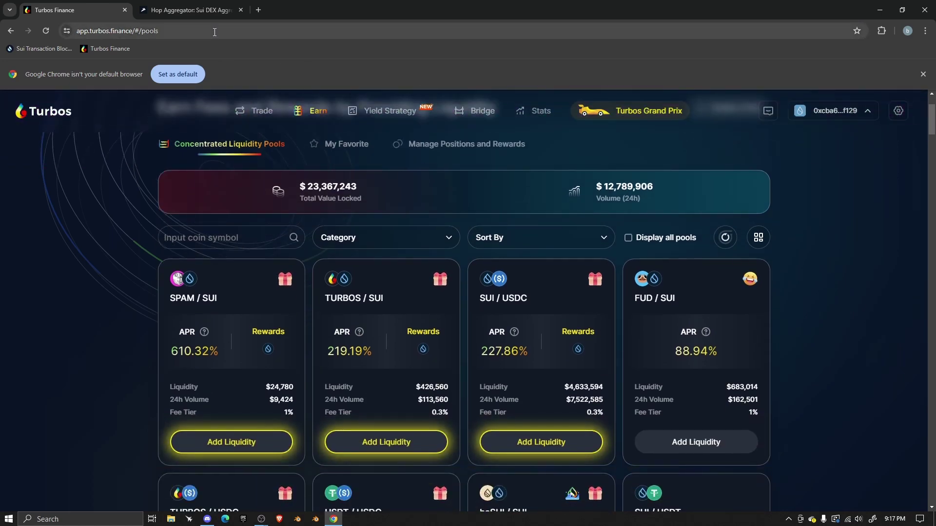
# Go to tradingview.com, open the BINANCE SUIUSD chart and set its interval to 30 minutes.
pyautogui.click(244, 35)
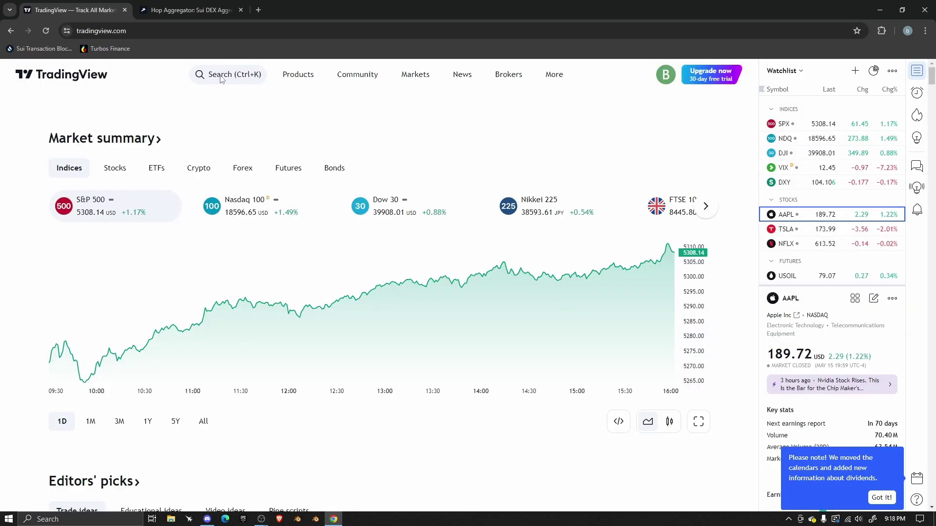
pyautogui.click(223, 79)
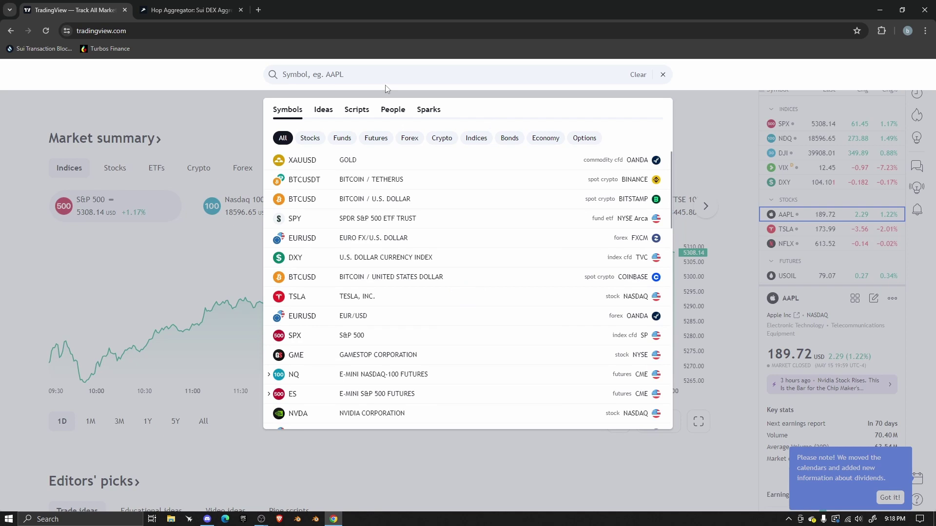
pyautogui.write('sui')
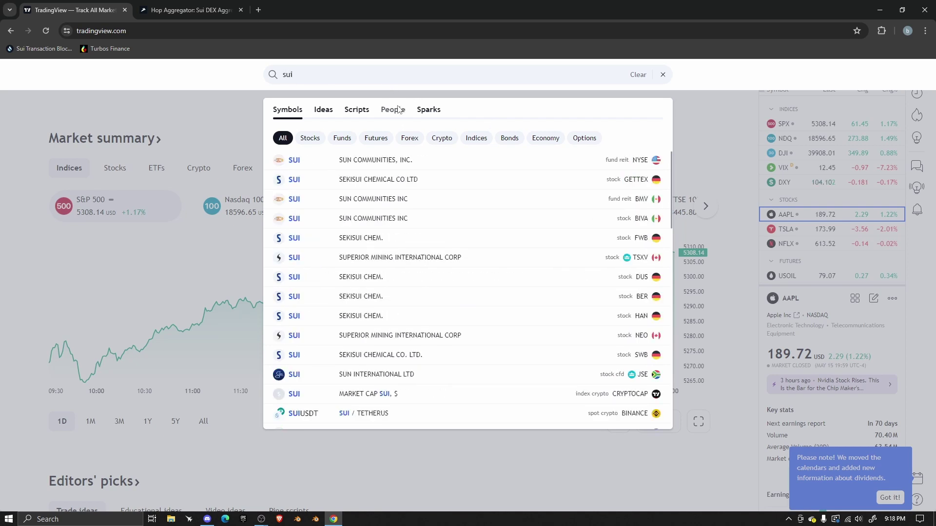
pyautogui.scroll(-3, 390, 331)
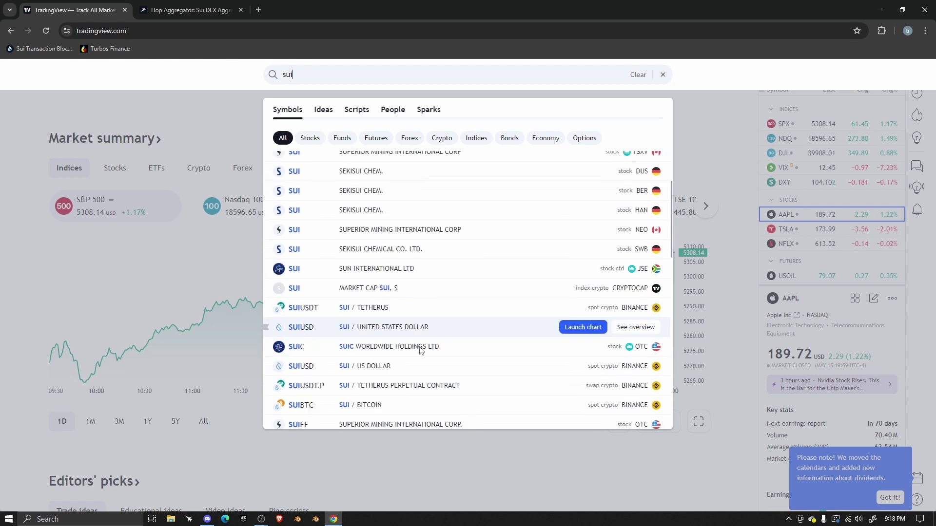
pyautogui.click(390, 336)
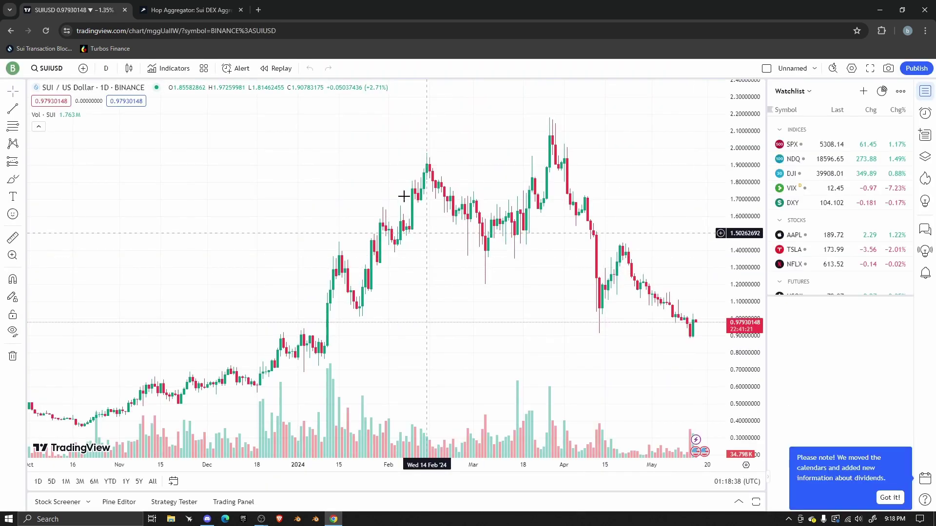
pyautogui.click(106, 69)
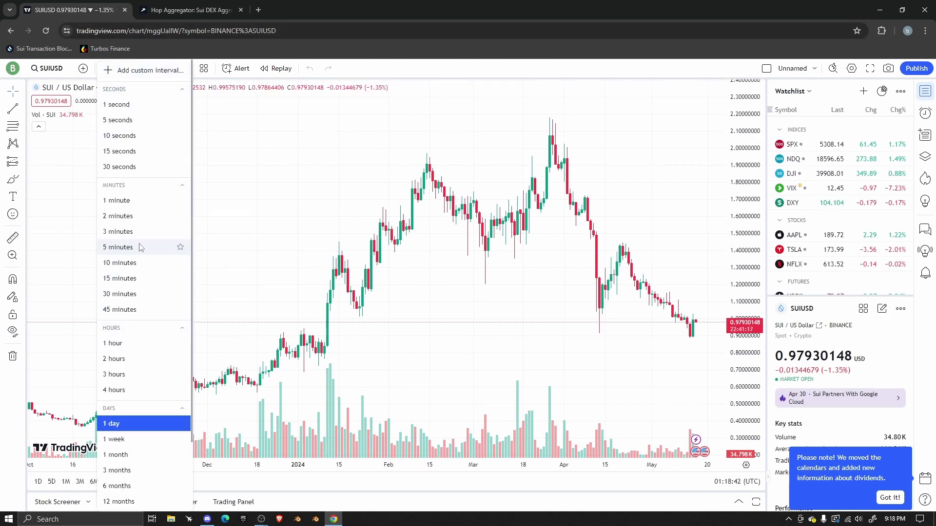
pyautogui.click(133, 294)
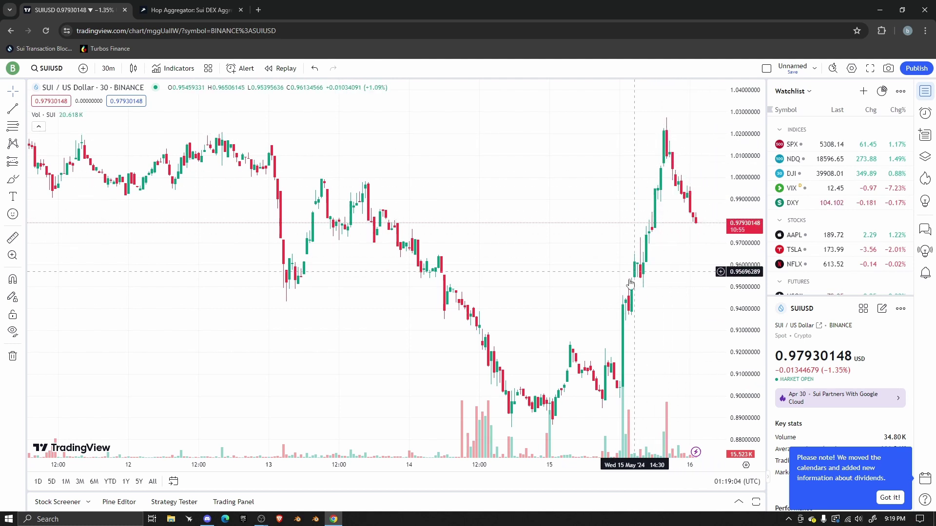
# Leave TradingView without saving the chart changes and return to the Turbos Finance trade page for SUI and TURBOS.
pyautogui.click(103, 48)
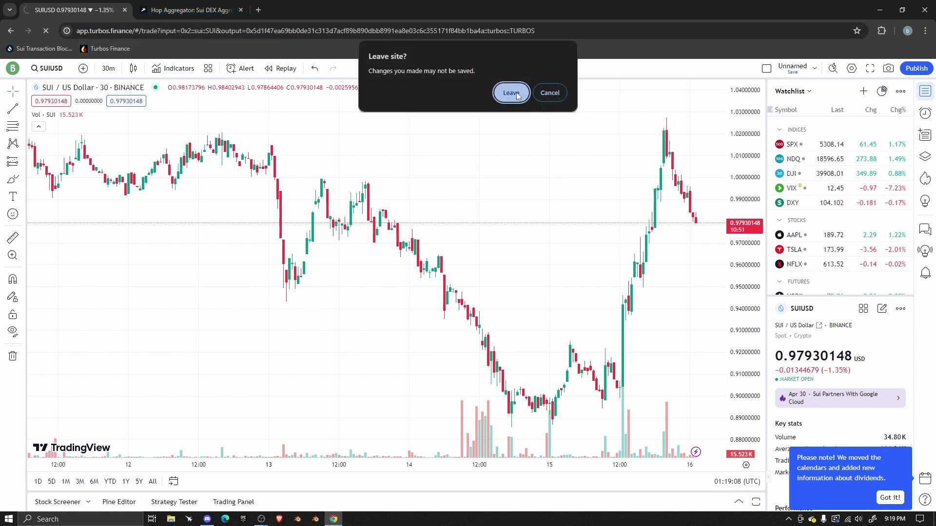
pyautogui.click(517, 95)
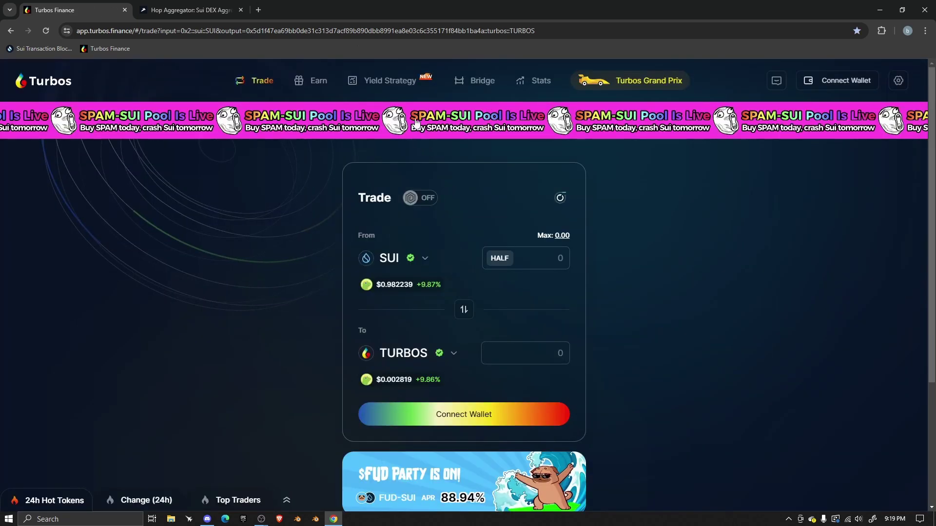
# Open the concentrated liquidity pools and check the 24h volume and liquidity of the TURBOS / SUI pool.
pyautogui.click(312, 84)
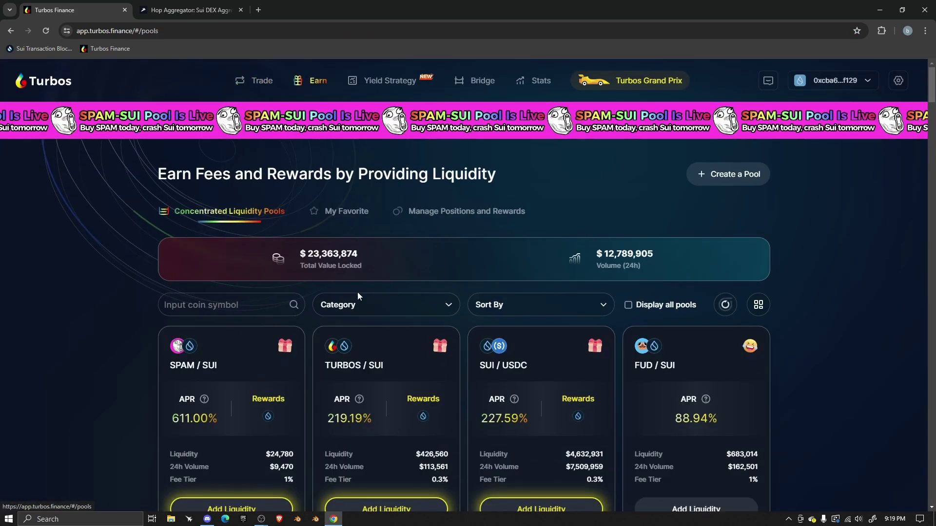
pyautogui.scroll(-3, 390, 302)
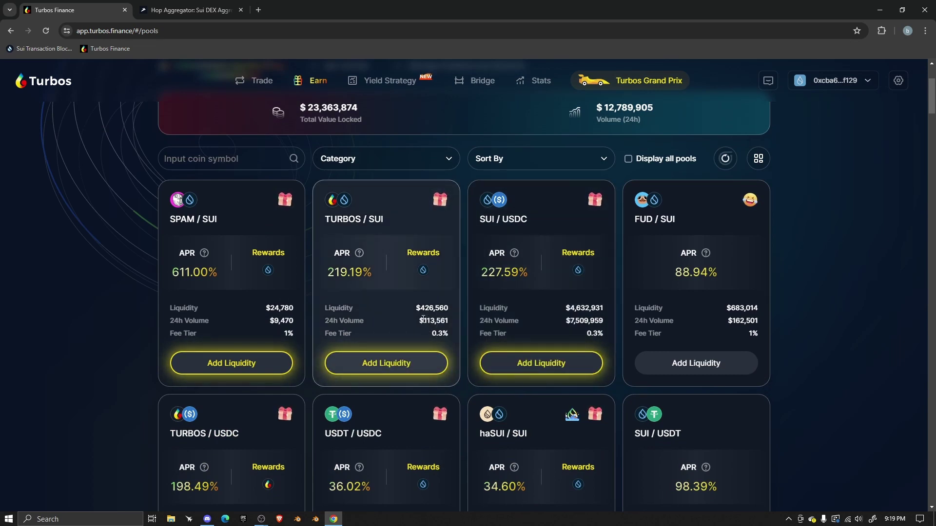
pyautogui.doubleClick(437, 322)
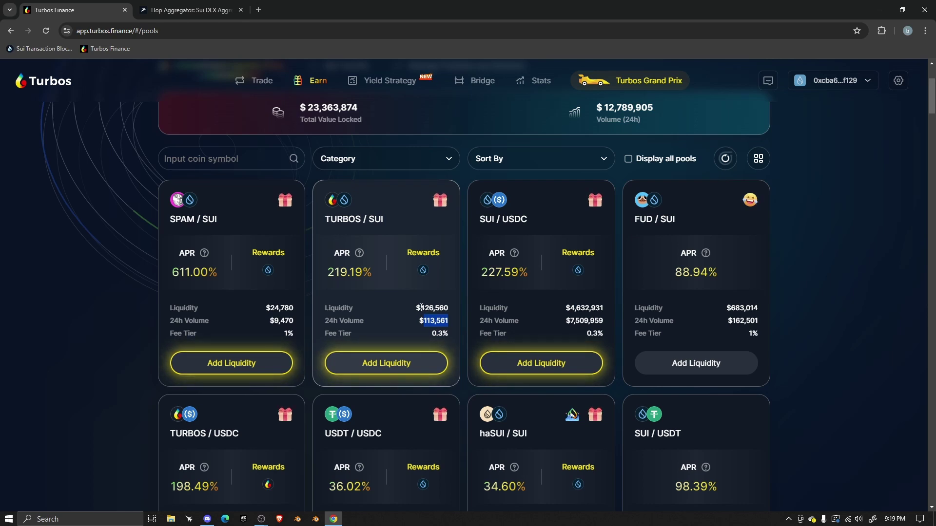
pyautogui.doubleClick(432, 308)
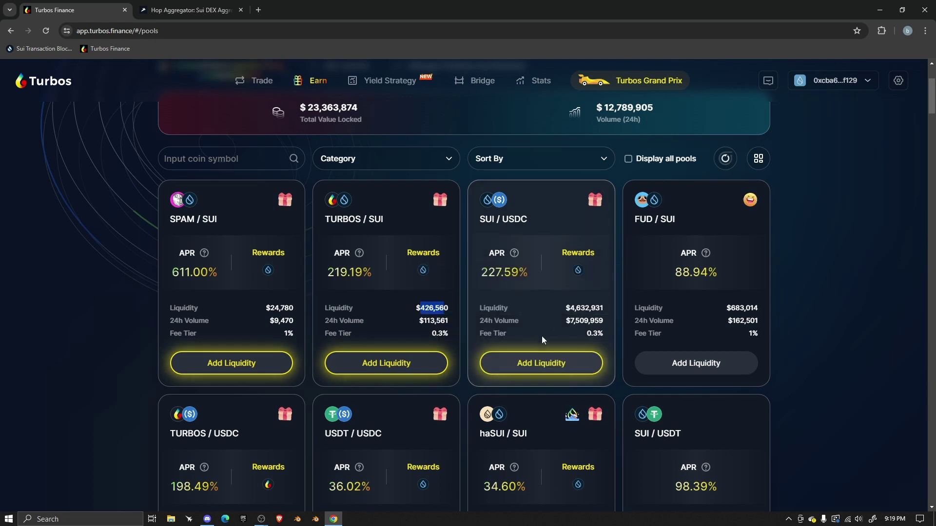
# Start adding liquidity to the SUI / USDC pool, set the estimated APR to its maximum and check the fee and reward breakdown.
pyautogui.click(552, 365)
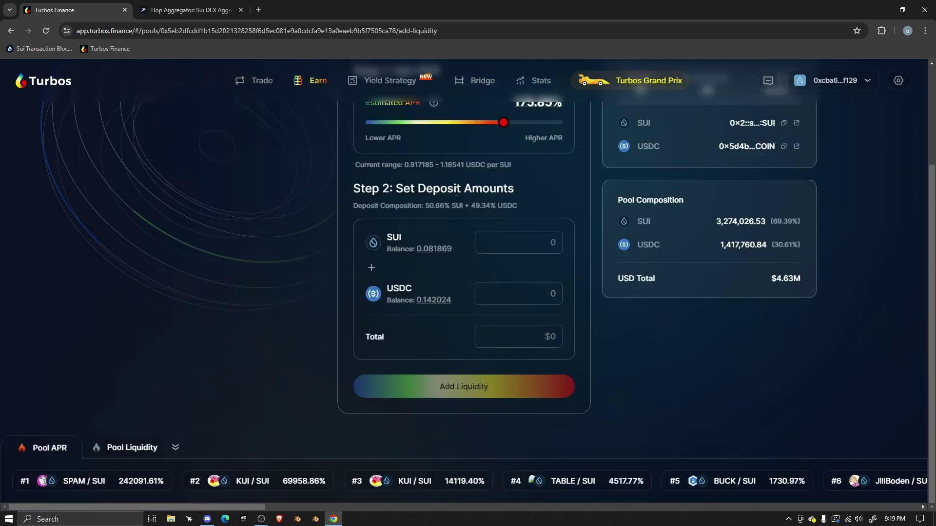
pyautogui.scroll(3, 531, 233)
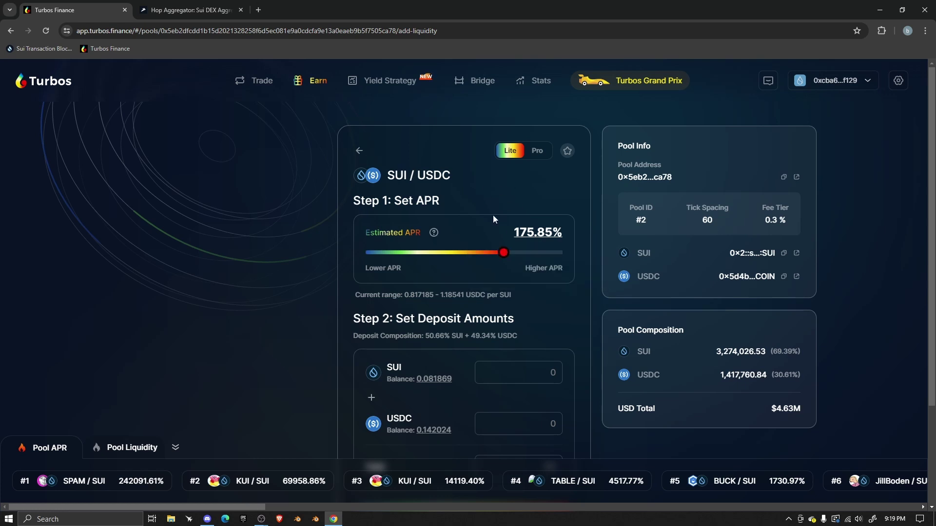
pyautogui.moveTo(502, 251); pyautogui.dragTo(590, 253)
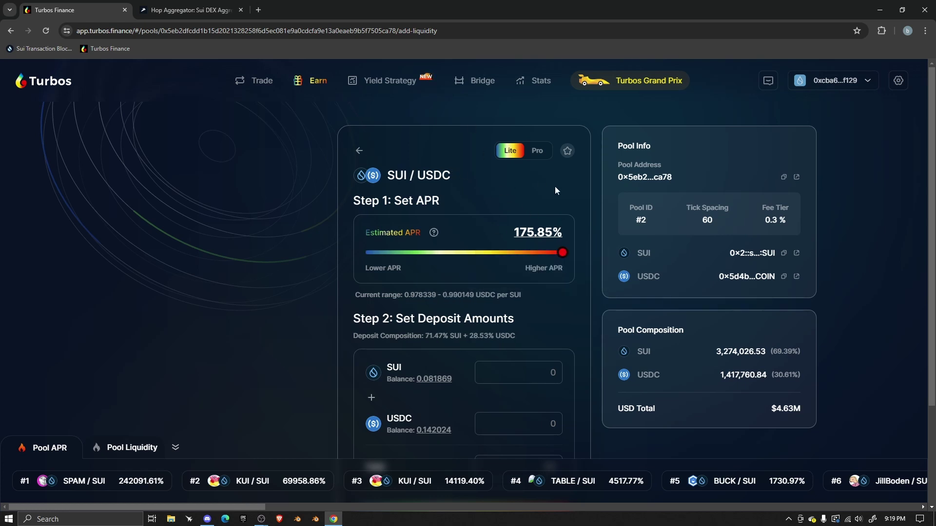
pyautogui.moveTo(562, 251)
pyautogui.mouseDown()
pyautogui.moveTo(543, 252)
pyautogui.moveTo(573, 258)
pyautogui.mouseUp()
pyautogui.scroll(-3, 458, 219)
pyautogui.scroll(2, 466, 230)
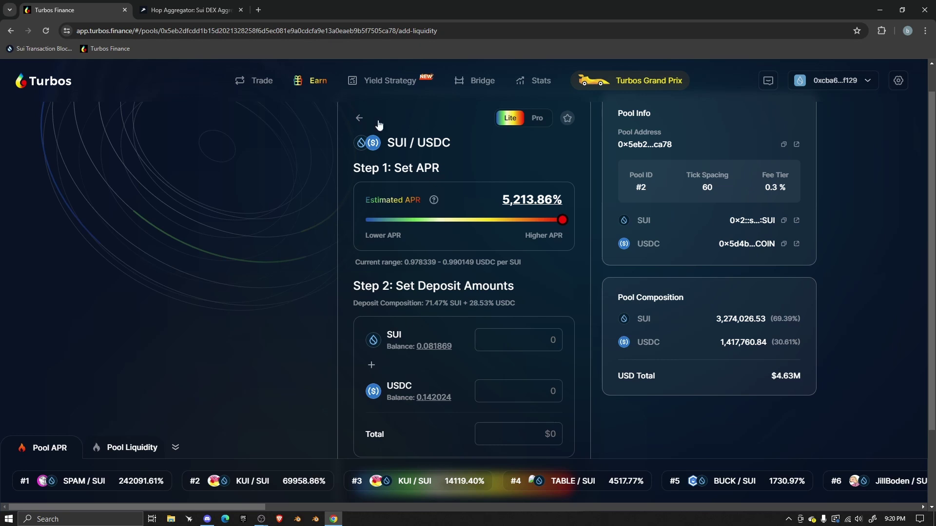
pyautogui.moveTo(563, 220); pyautogui.dragTo(590, 227)
pyautogui.moveTo(536, 203)
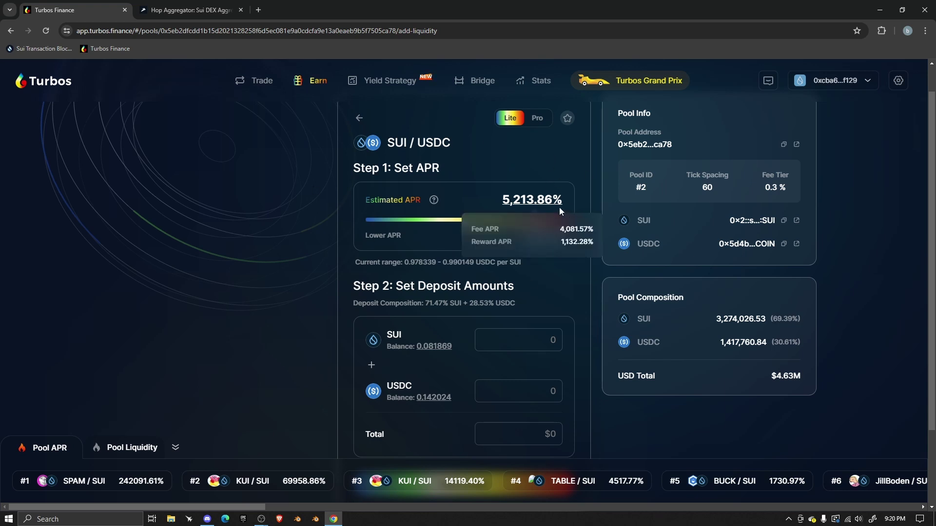
pyautogui.moveTo(561, 219)
pyautogui.mouseDown()
pyautogui.moveTo(426, 219)
pyautogui.moveTo(566, 230)
pyautogui.mouseUp()
# Switch the SUI / USDC form to Pro mode, lower the max price to 0.984227 and check the estimated APR and deposit composition.
pyautogui.click(539, 118)
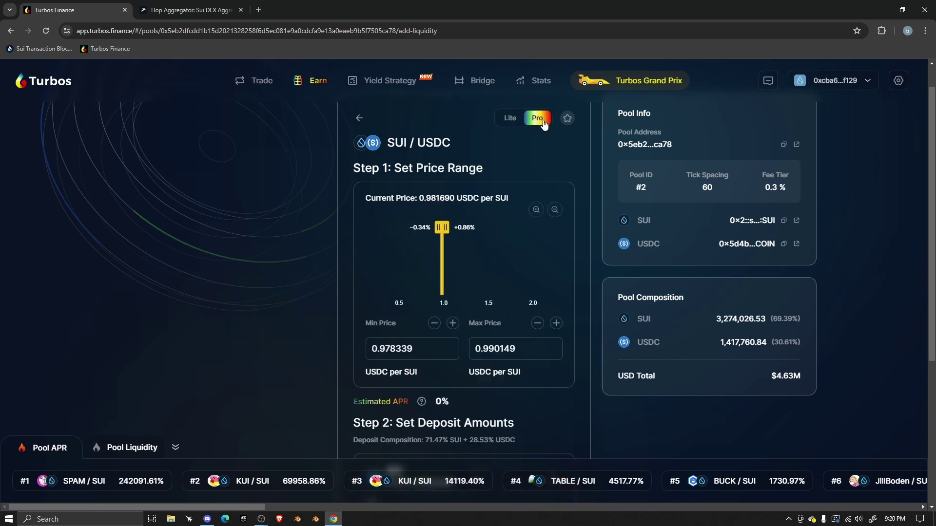
pyautogui.click(537, 323)
pyautogui.moveTo(451, 411)
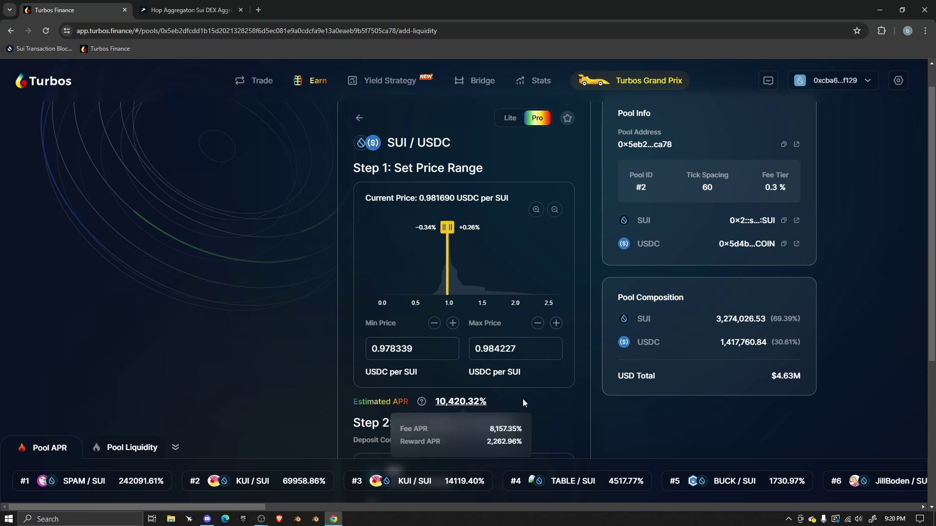
pyautogui.scroll(-2, 568, 391)
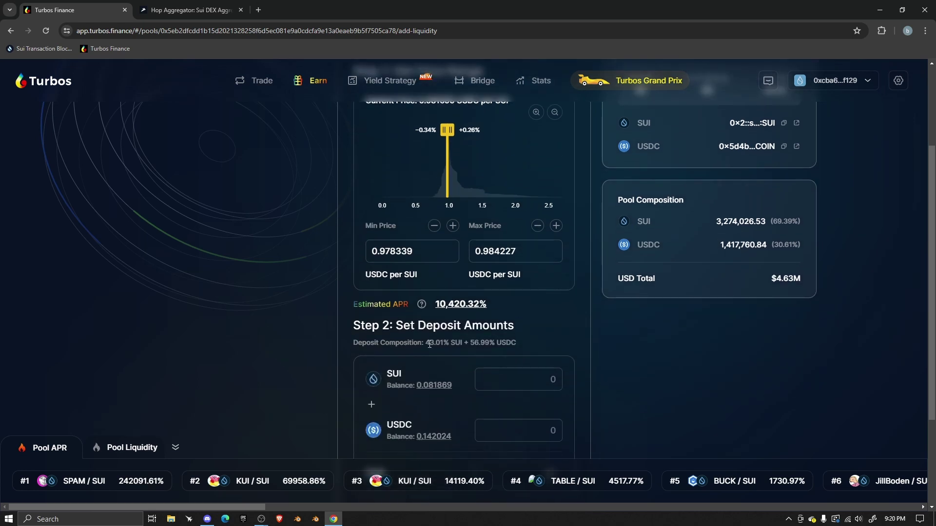
pyautogui.scroll(-1, 355, 341)
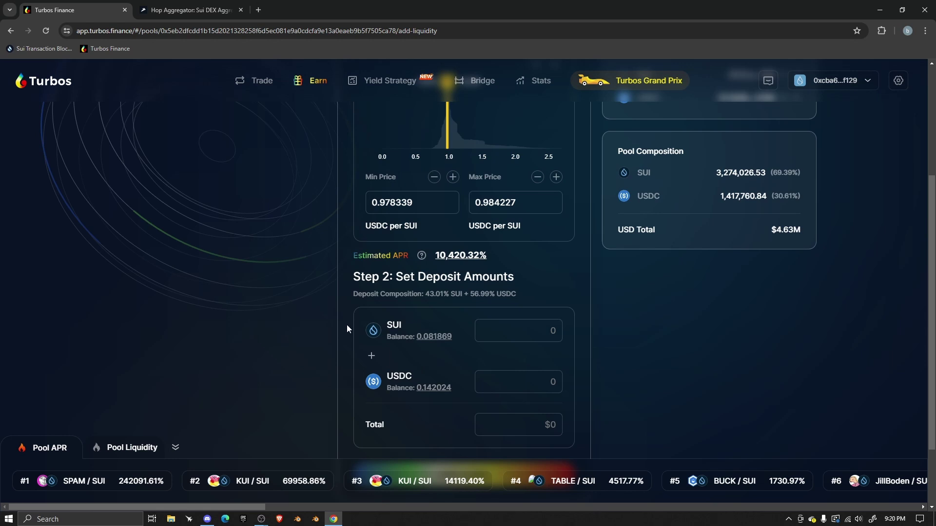
pyautogui.scroll(1, 347, 324)
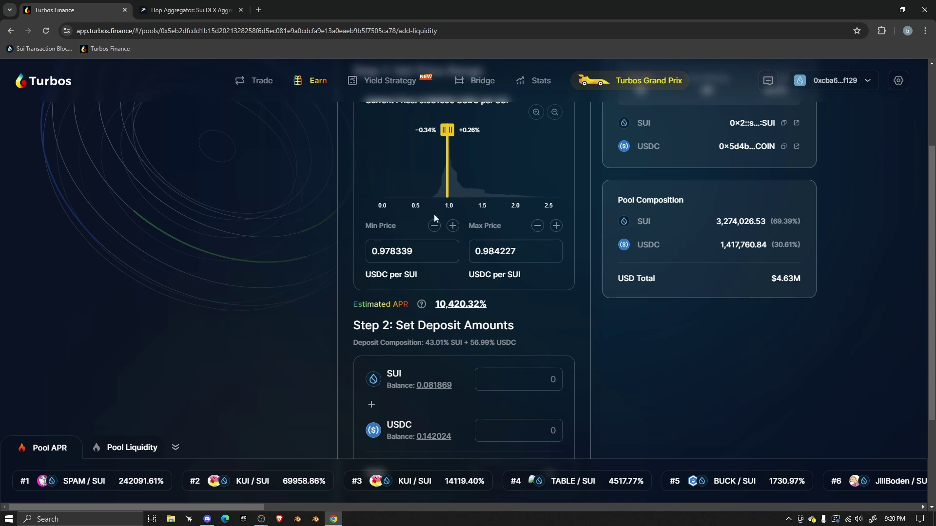
pyautogui.moveTo(458, 316)
pyautogui.scroll(3, 325, 250)
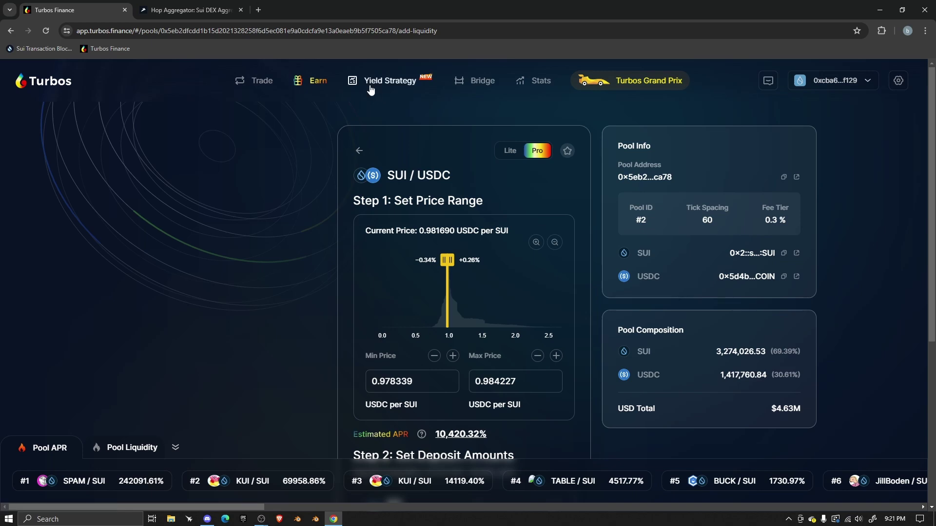
# Start adding liquidity to the TURBOS / SUI pool instead and set the estimated APR to its maximum.
pyautogui.click(319, 83)
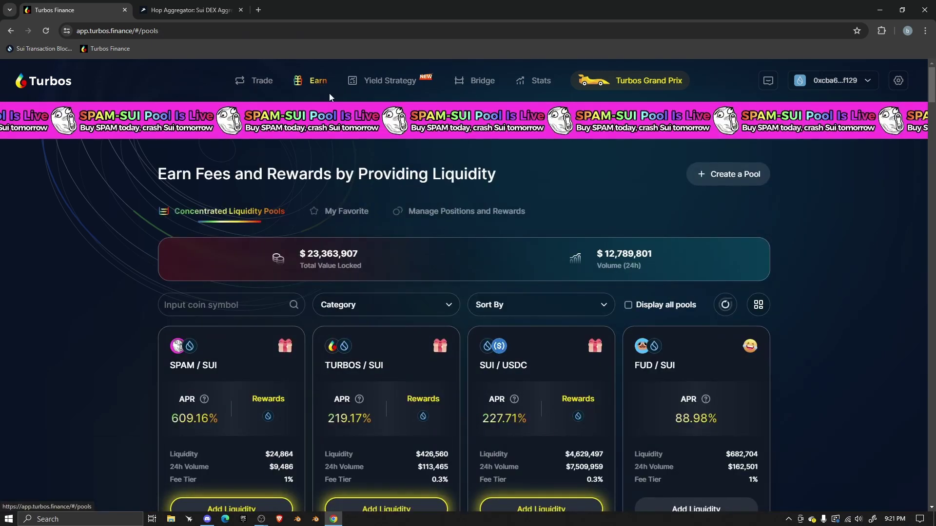
pyautogui.scroll(-4, 387, 406)
pyautogui.click(394, 317)
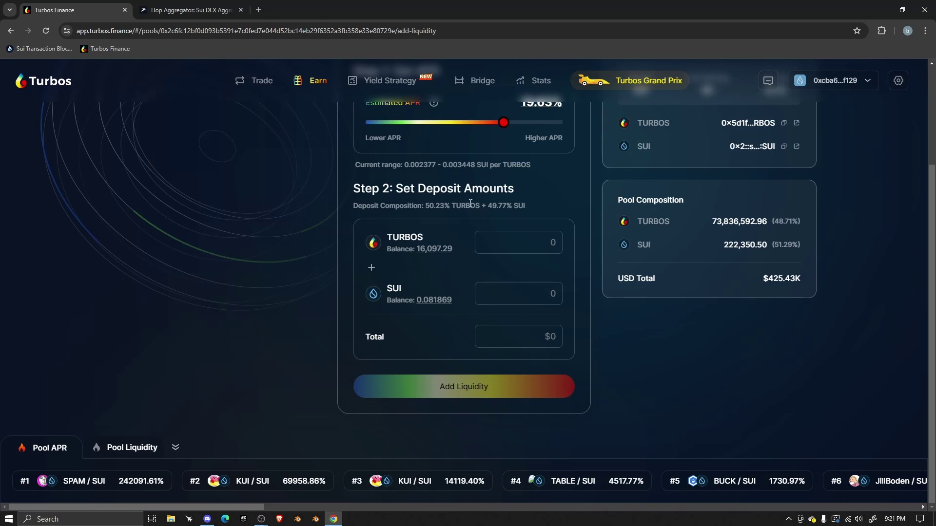
pyautogui.scroll(2, 551, 183)
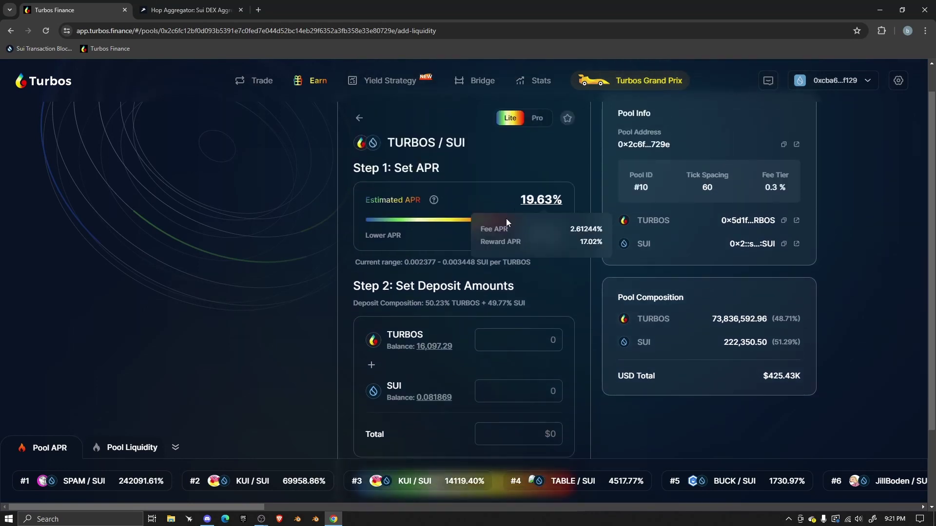
pyautogui.moveTo(504, 217); pyautogui.dragTo(604, 223)
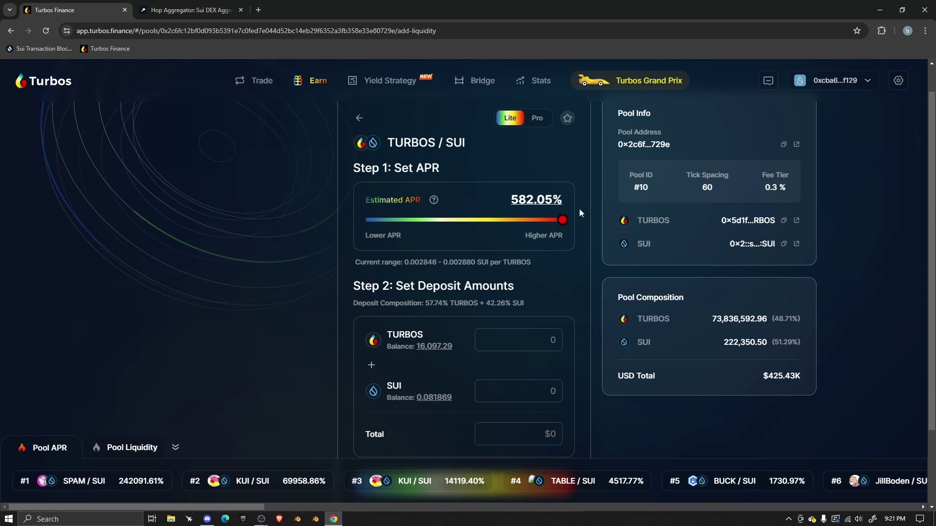
pyautogui.moveTo(522, 196)
# Switch the TURBOS / SUI form to Pro mode and set the price range to 0.002812430–0.002863509 SUI per TURBOS.
pyautogui.click(536, 118)
pyautogui.click(538, 323)
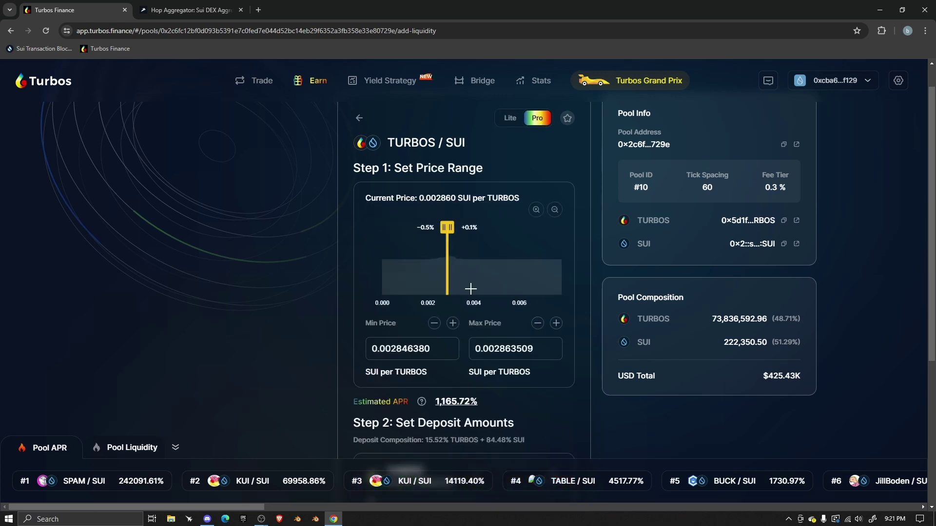
pyautogui.click(434, 325)
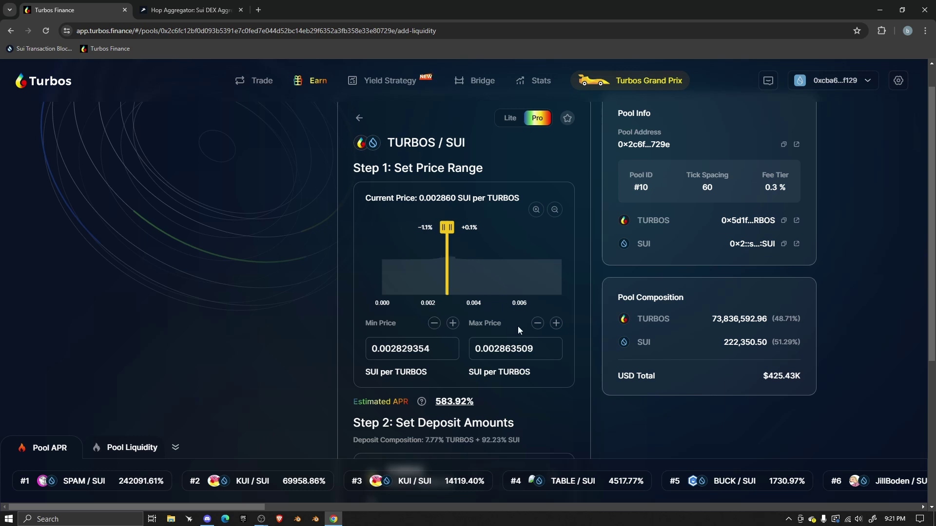
pyautogui.click(434, 324)
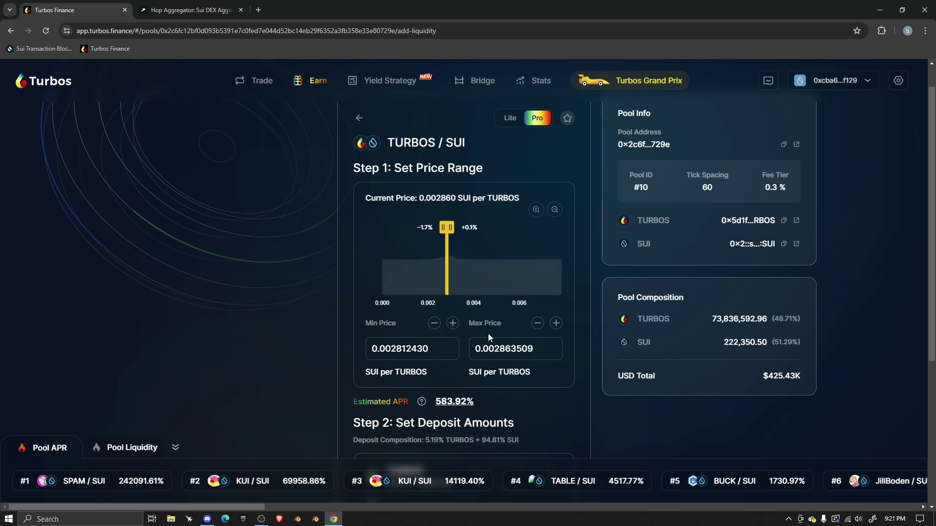
# Try a max price of 0.002846380, set the range to 0.002829354–0.002863509 and check the TURBOS share of the deposit.
pyautogui.click(538, 324)
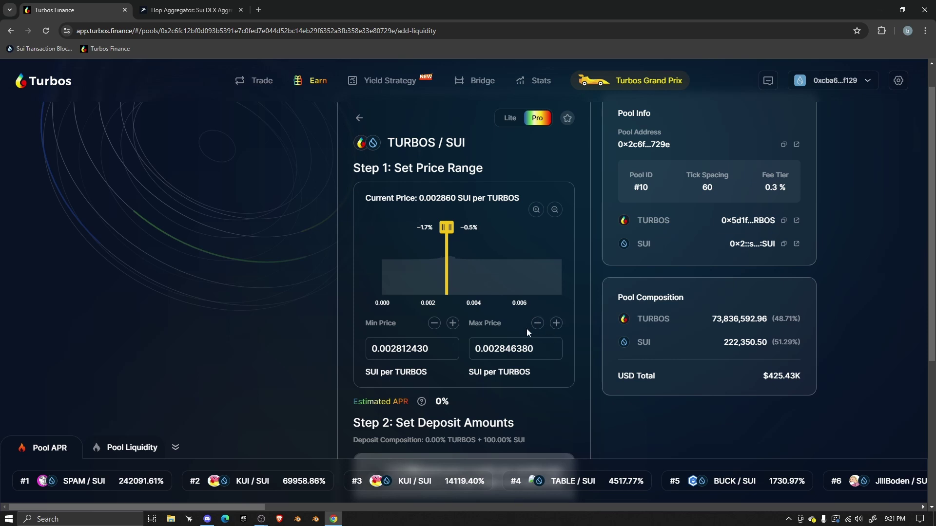
pyautogui.click(556, 323)
pyautogui.click(453, 325)
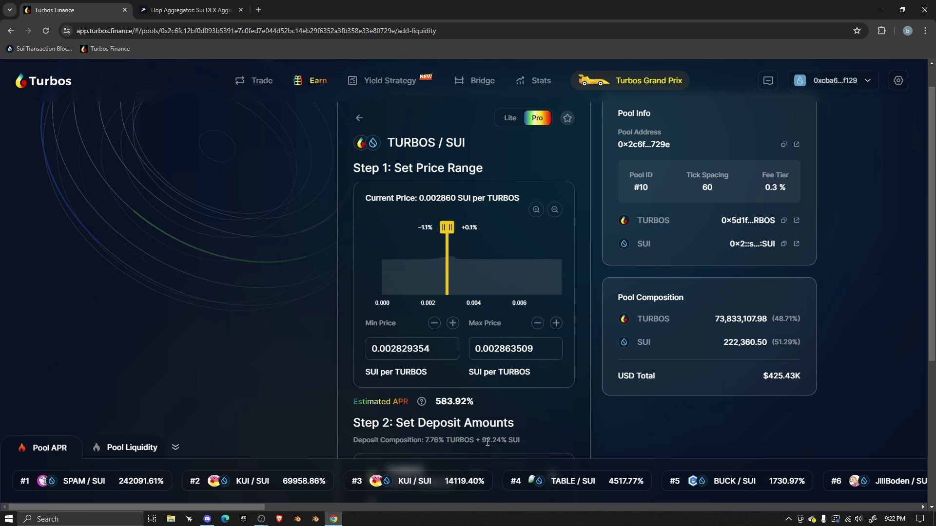
pyautogui.moveTo(446, 441); pyautogui.dragTo(428, 439)
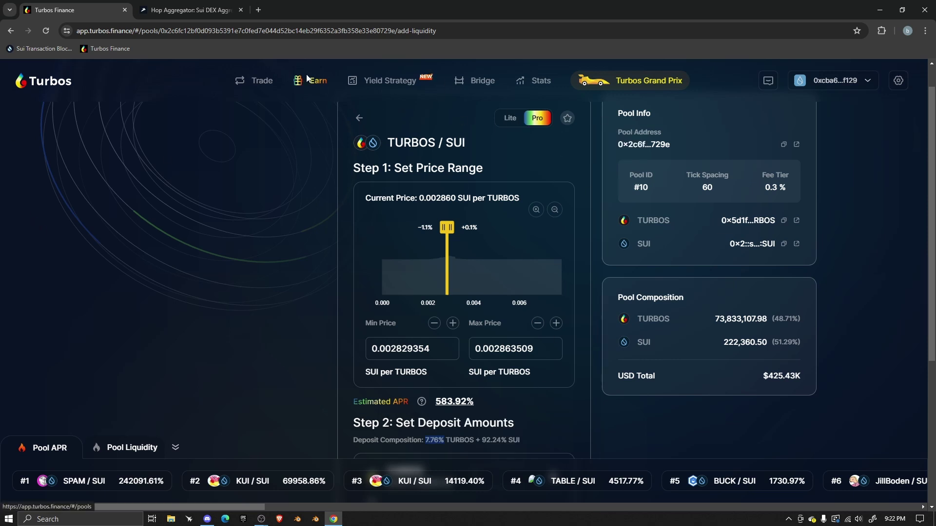
# Open the existing TURBOS / SUI position and review its liquidity, trade fees, rewards and price range.
pyautogui.click(321, 84)
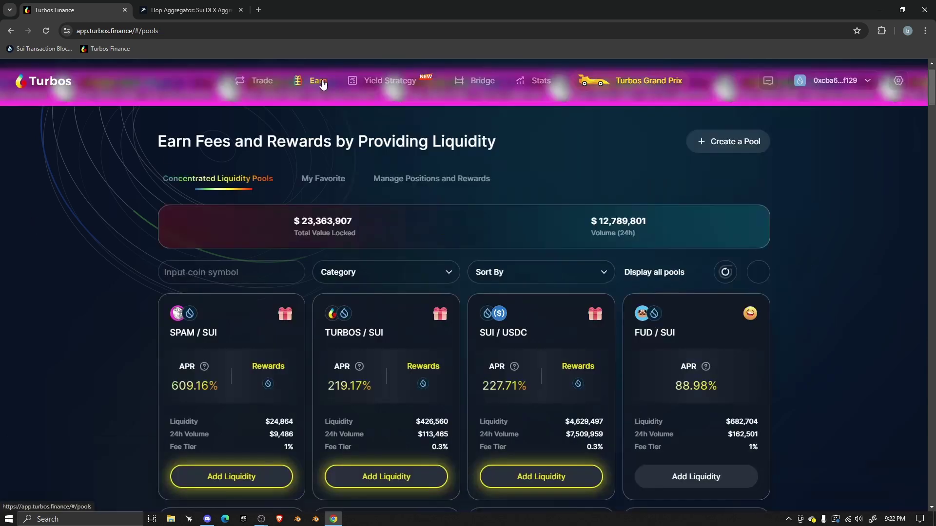
pyautogui.click(467, 181)
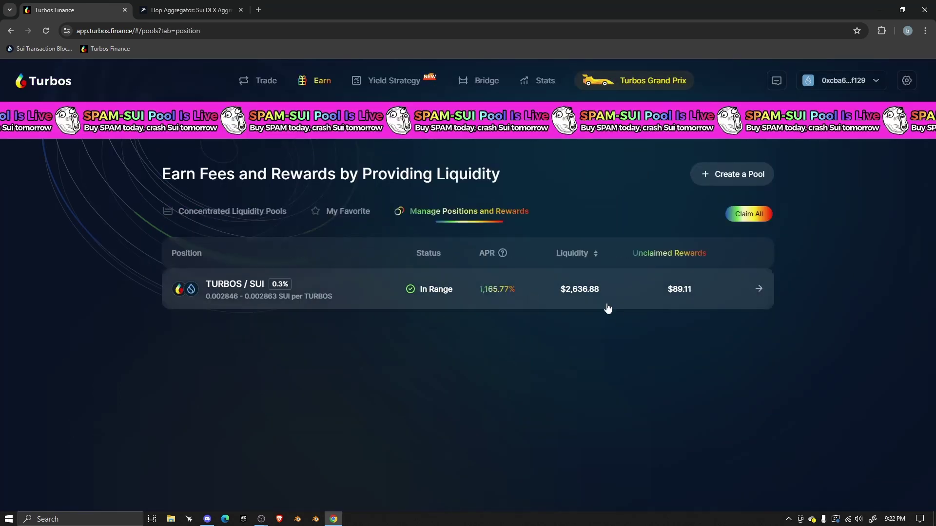
pyautogui.click(760, 290)
pyautogui.scroll(-2, 385, 196)
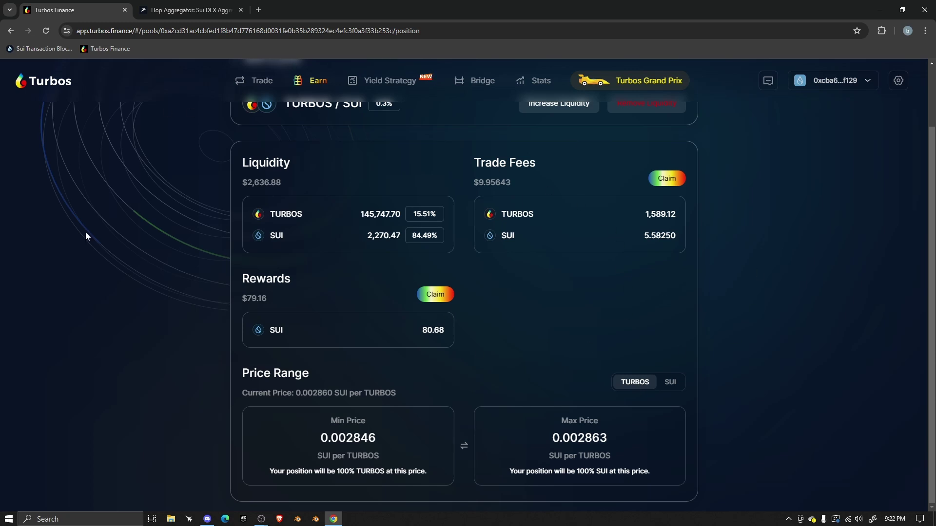
pyautogui.scroll(2, 340, 177)
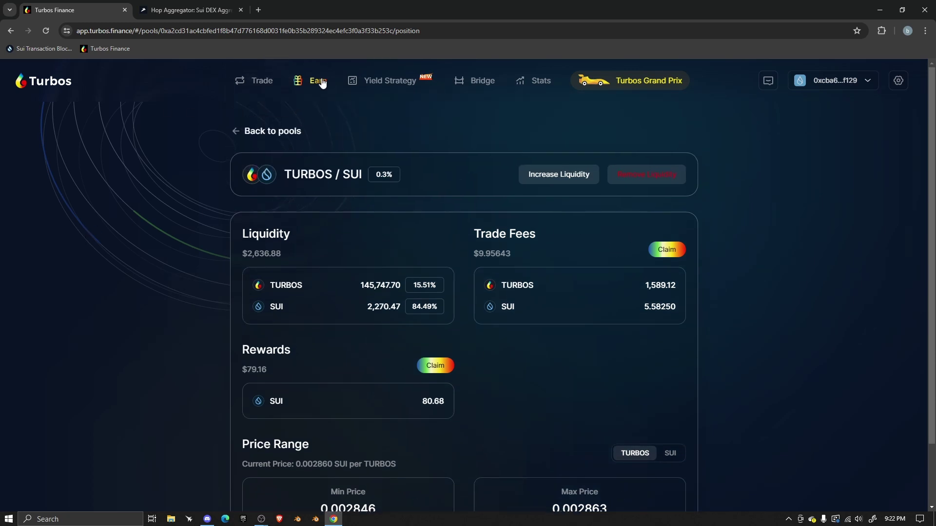
# Check the FUD / SUI pool's APR breakdown, start adding liquidity to it and set the estimated APR to about 726%.
pyautogui.click(317, 82)
pyautogui.scroll(-3, 417, 286)
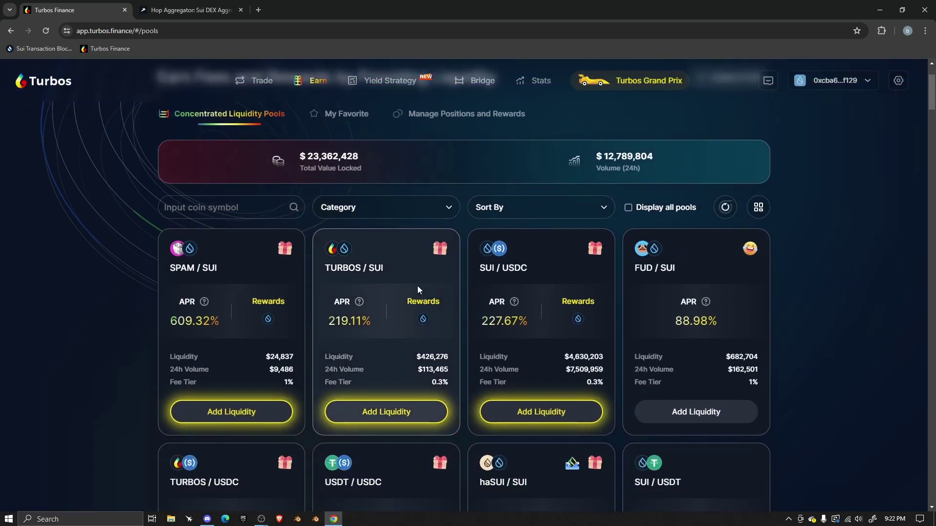
pyautogui.moveTo(702, 252)
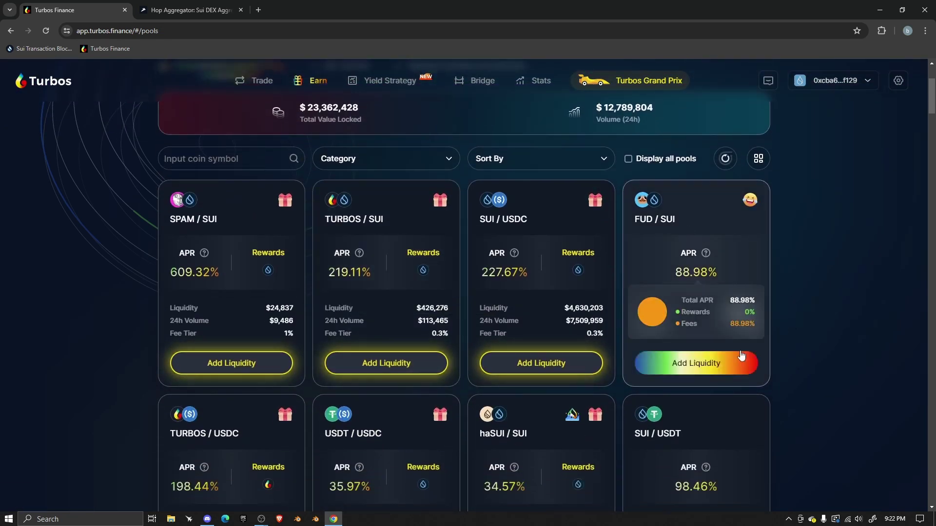
pyautogui.click(698, 363)
pyautogui.scroll(3, 610, 278)
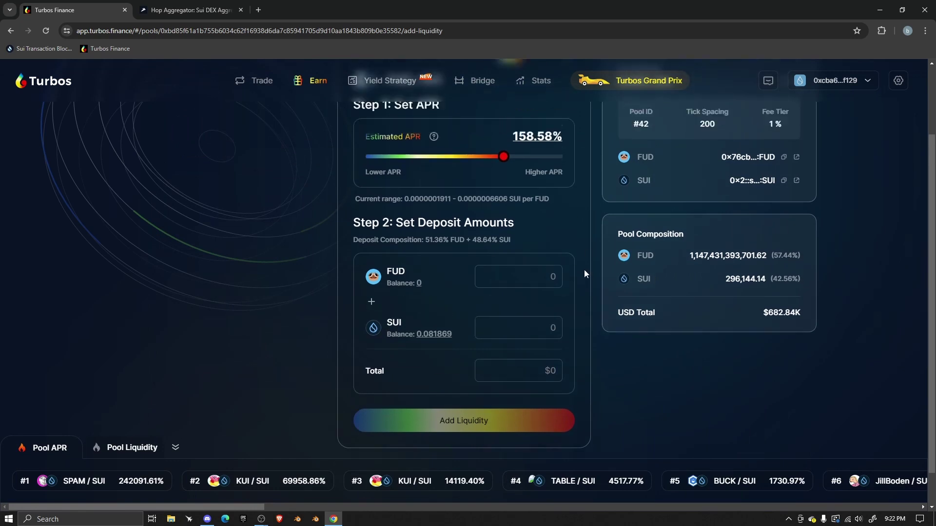
pyautogui.moveTo(503, 252); pyautogui.dragTo(553, 253)
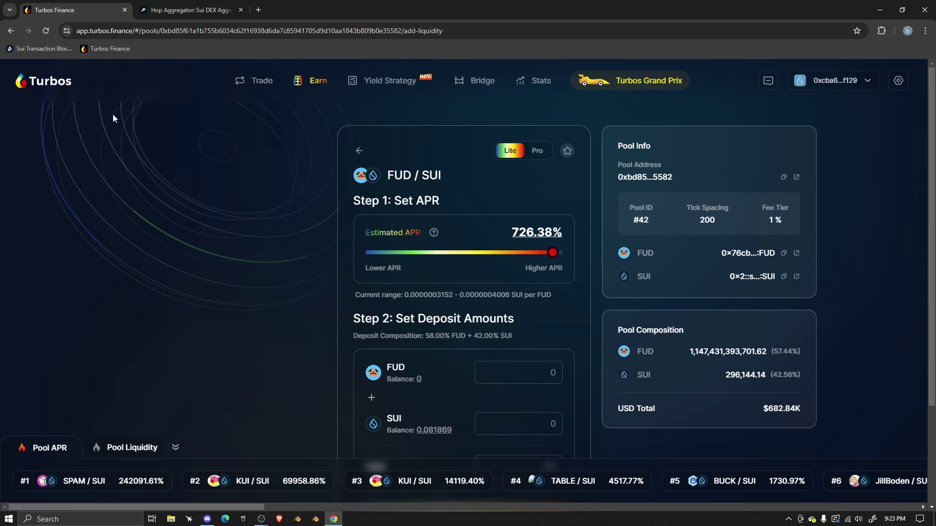
pyautogui.scroll(-2, 368, 277)
pyautogui.scroll(2, 367, 259)
# Return to the concentrated liquidity pools and look over the APR, liquidity, volume and fee tier of the listed pairs.
pyautogui.click(317, 79)
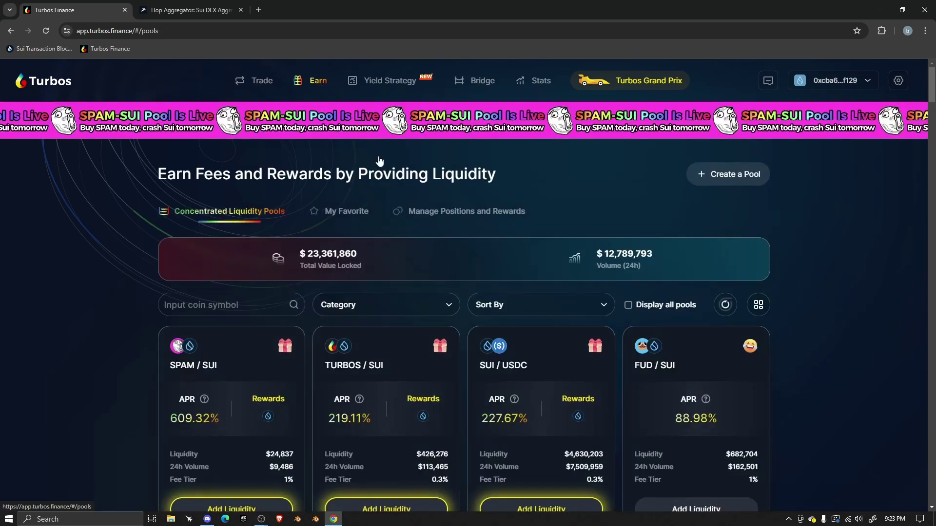
pyautogui.scroll(-2, 379, 305)
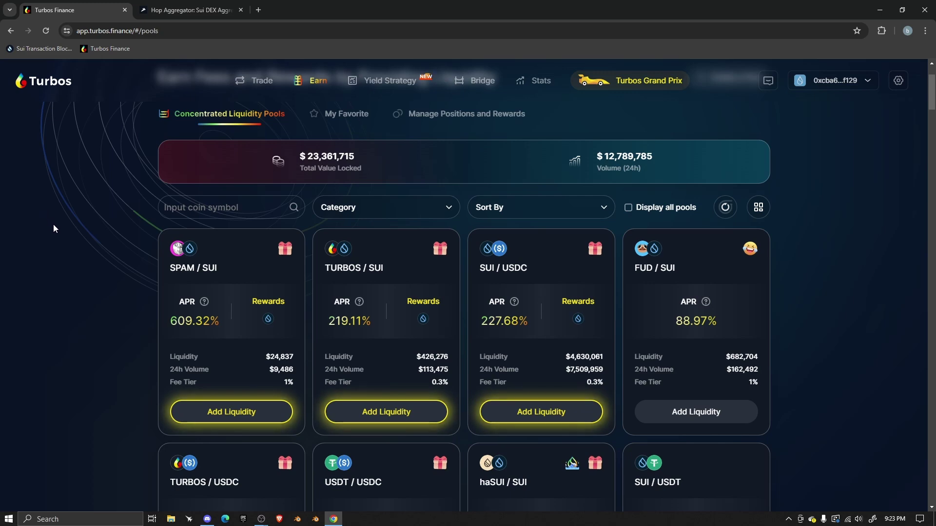
pyautogui.scroll(-3, 416, 280)
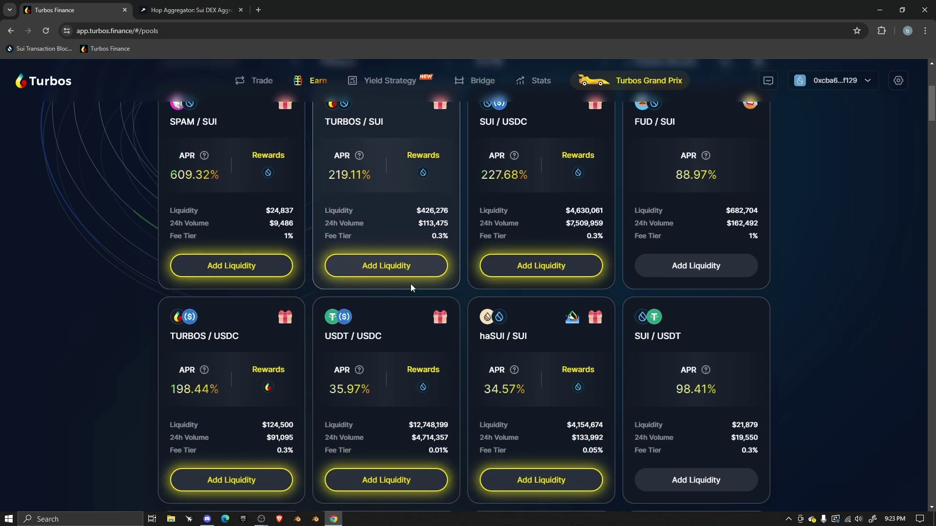
pyautogui.scroll(2, 410, 278)
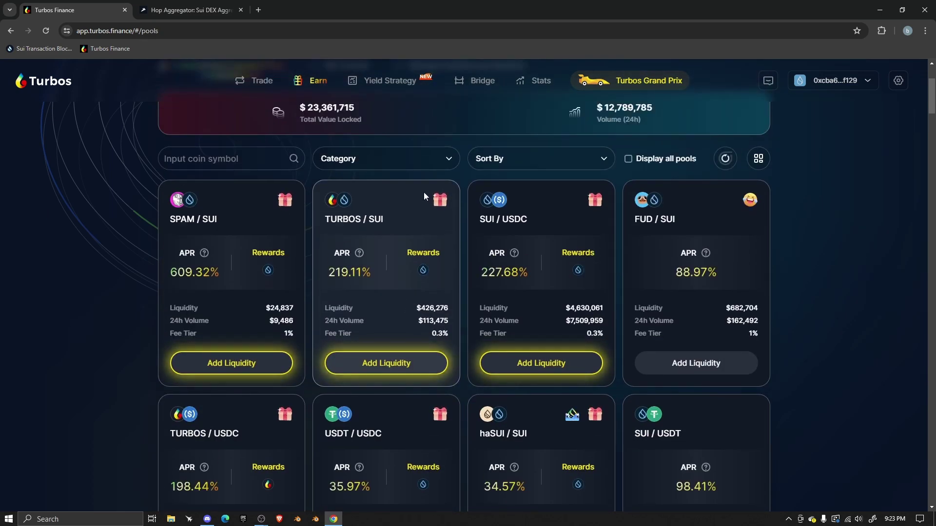